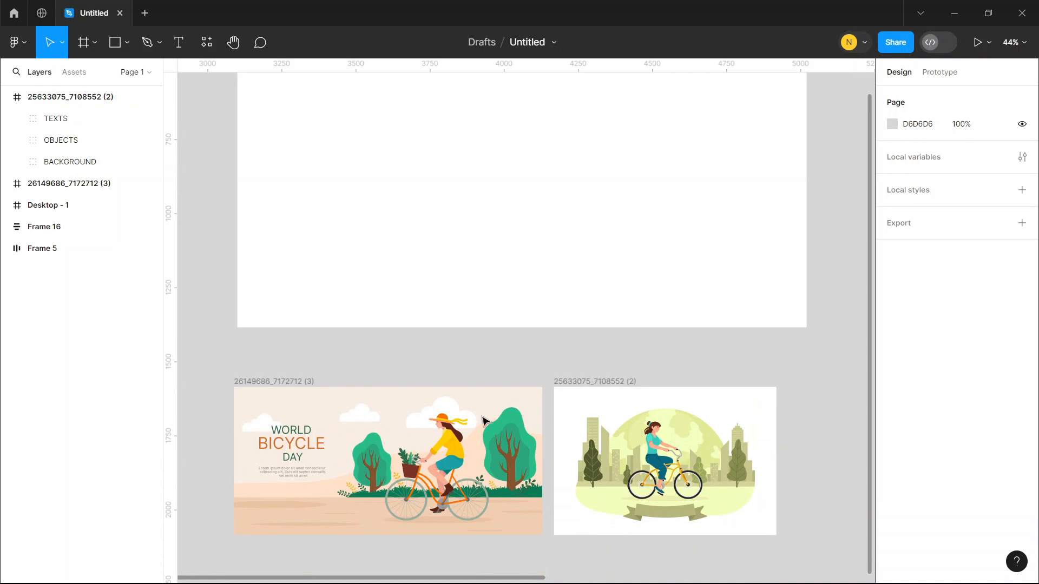
Move the World Bicycle Day illustration into the Desktop - 1 frame, aligned with its upper-left corner
left_click(285, 379)
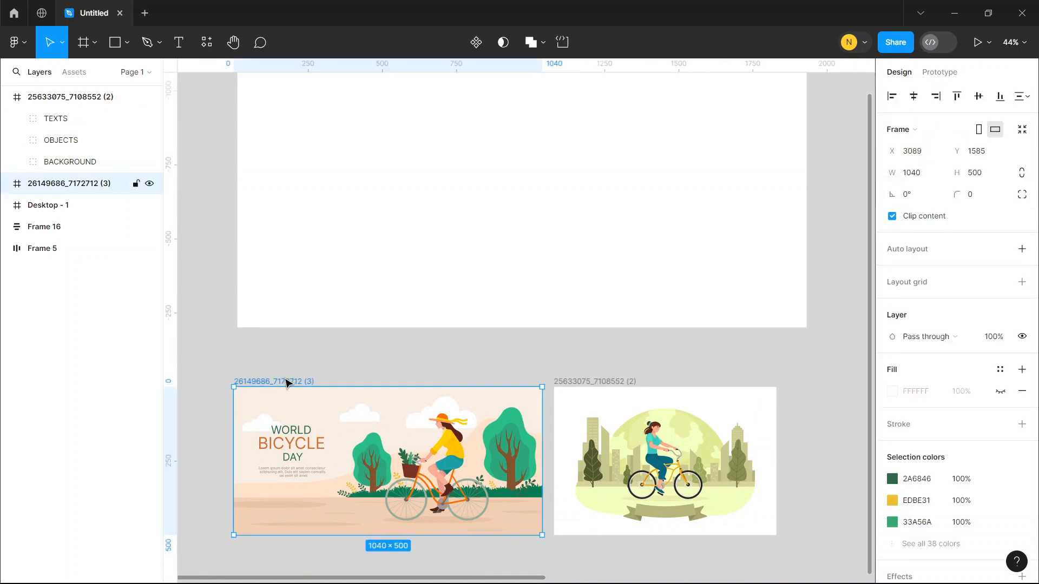
left_click(667, 459)
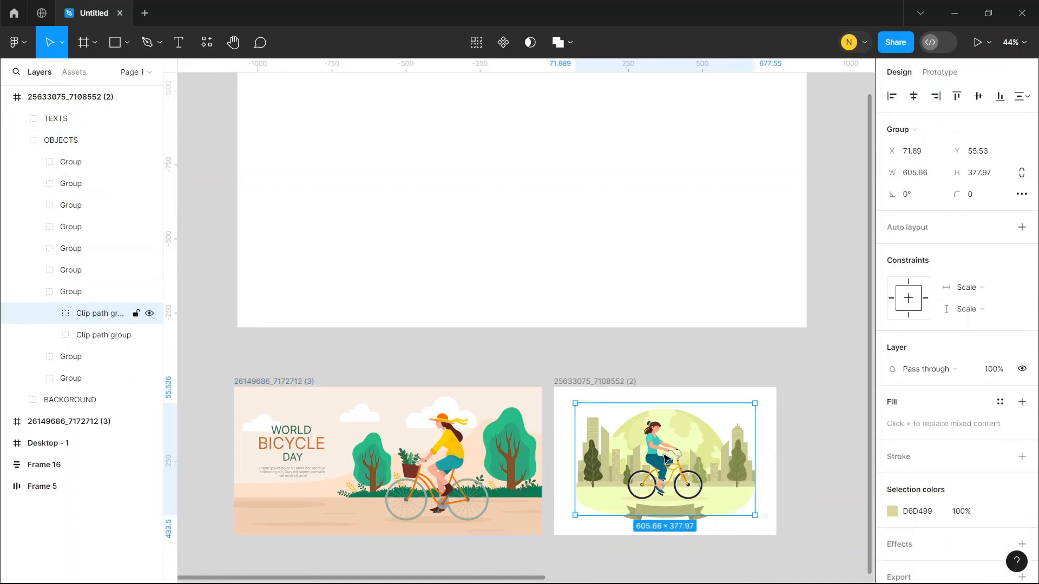
double_click(667, 459)
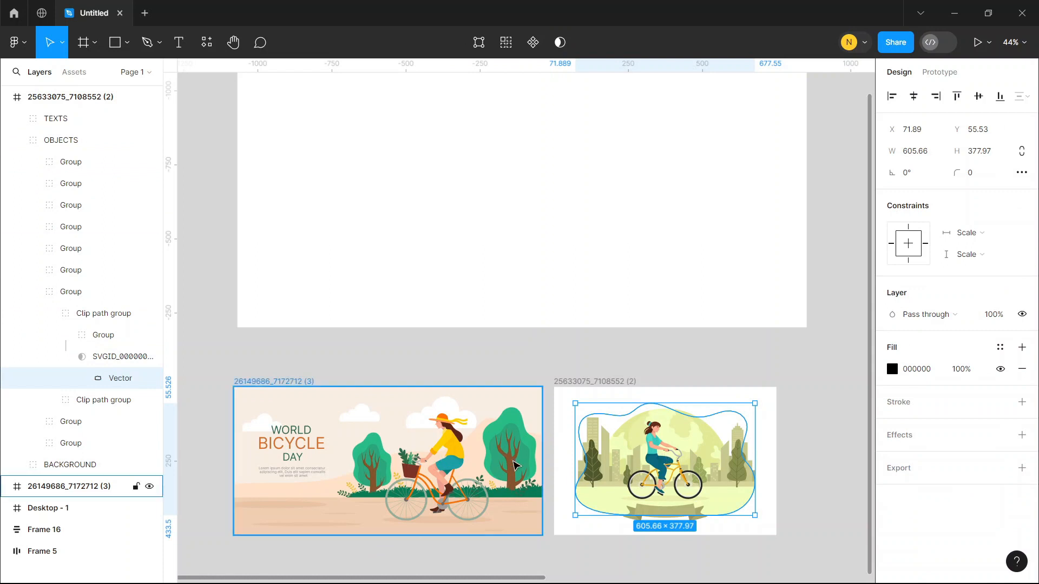
left_click(336, 457)
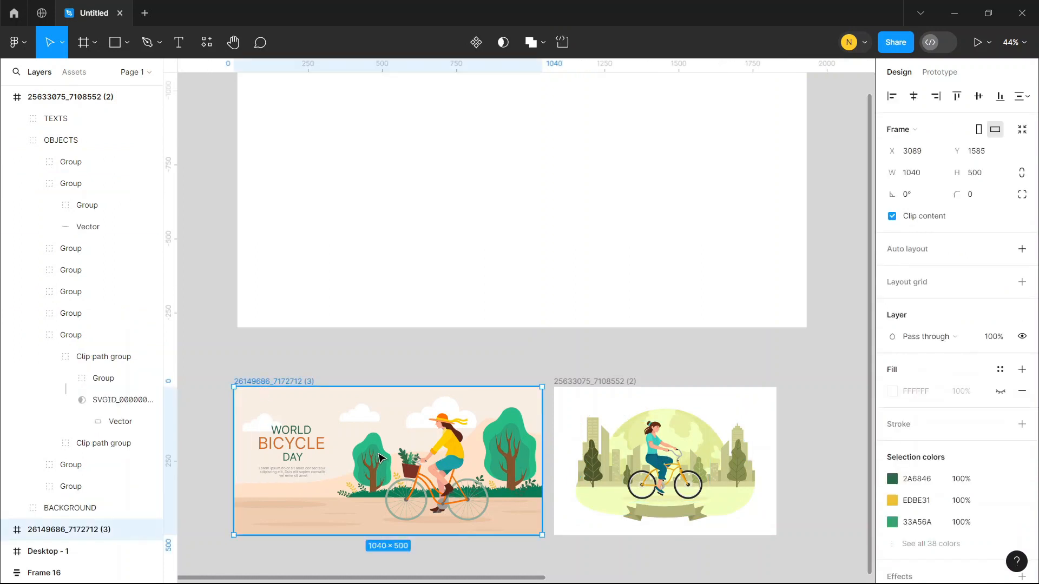
left_click_drag(381, 459, 387, 193)
scroll(418, 257, "up", 3)
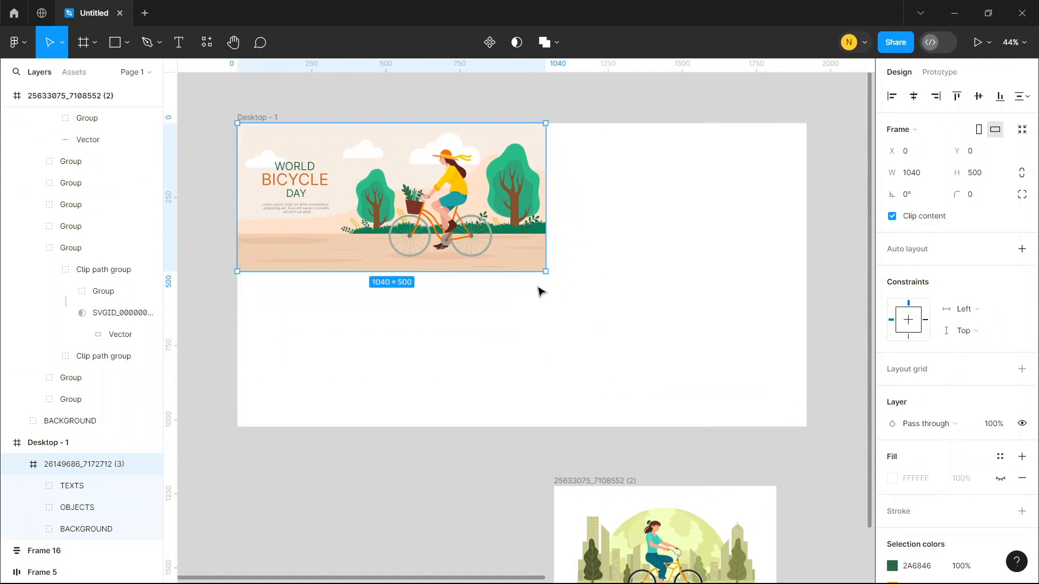
Scale the bicycle illustration proportionally to the full 1024 height of Desktop - 1 and align it to the frame's right edge
key("k")
left_click_drag(543, 271, 796, 433)
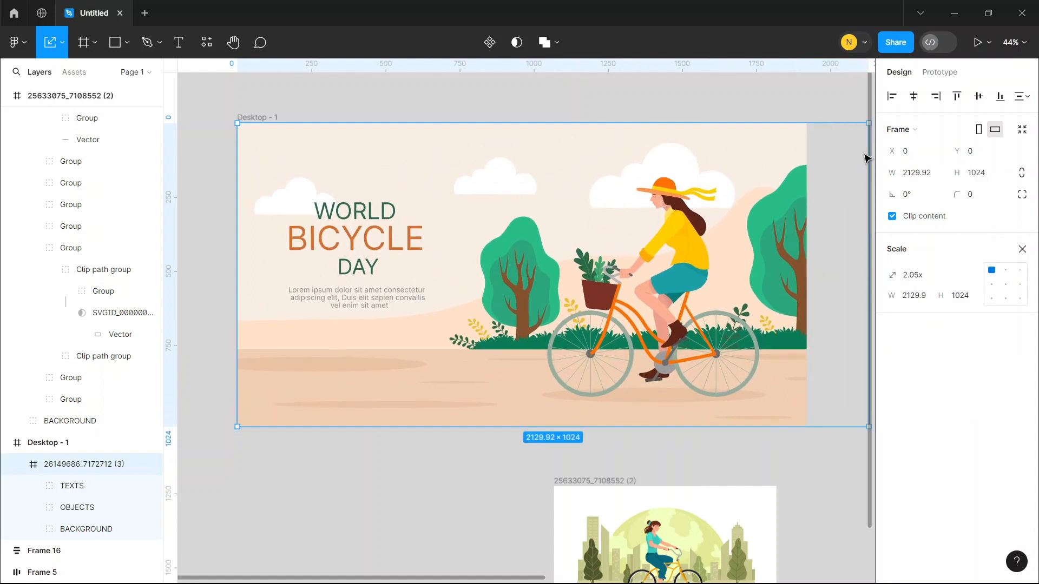
left_click(935, 96)
Delete the World Bicycle Day text group from the illustration
left_click(313, 231)
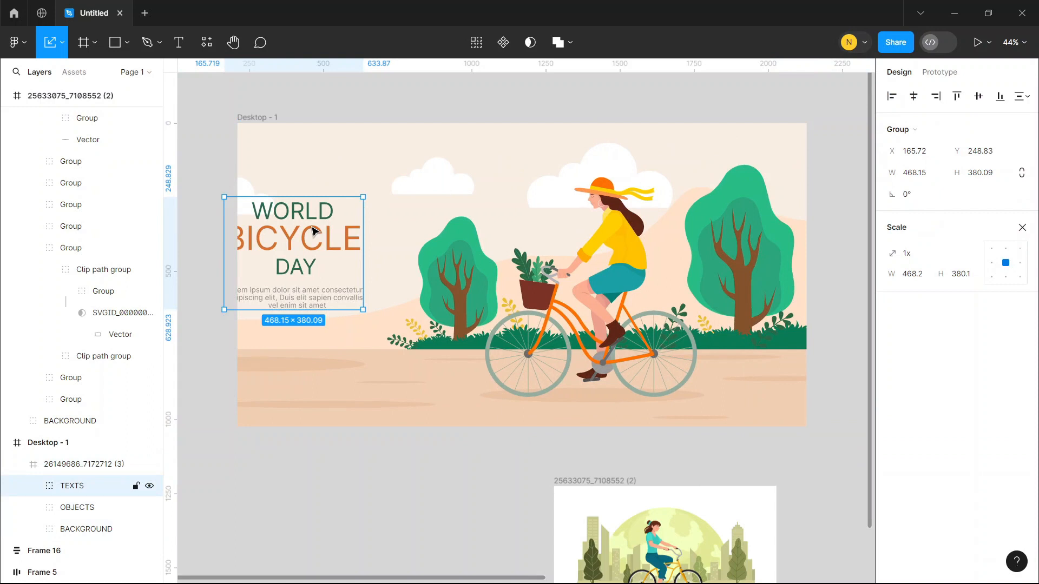
key("Delete")
scroll(303, 201, "left", 1)
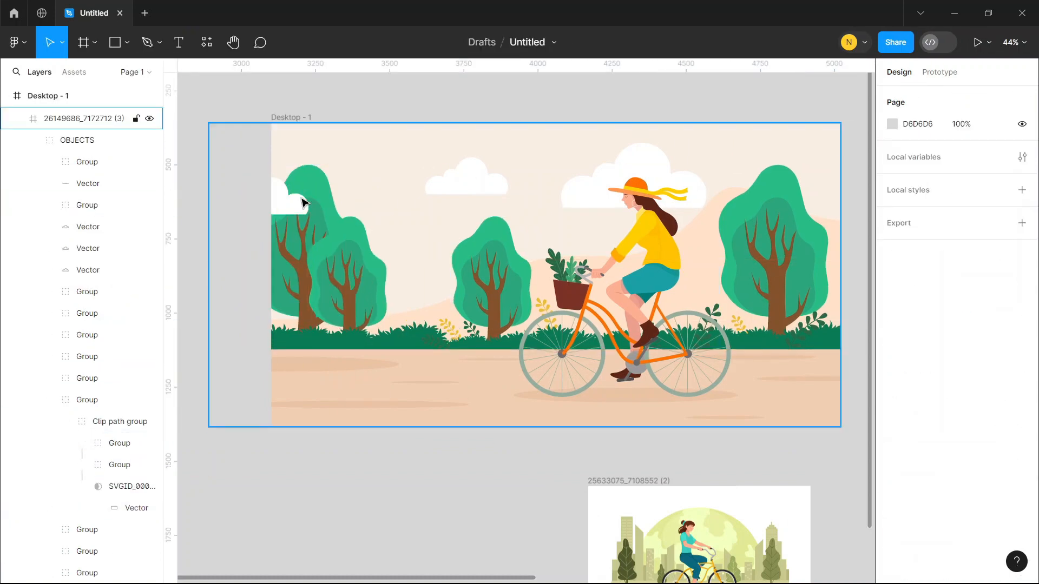
Send the three white clouds to the back of the illustration's objects, behind the trees
double_click(302, 202)
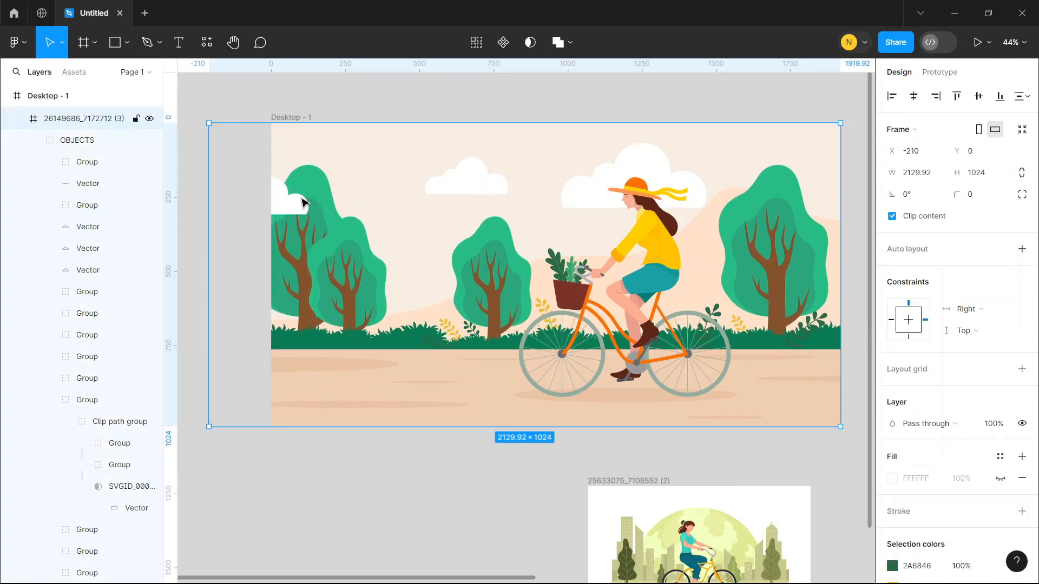
double_click(302, 202)
left_click(475, 181)
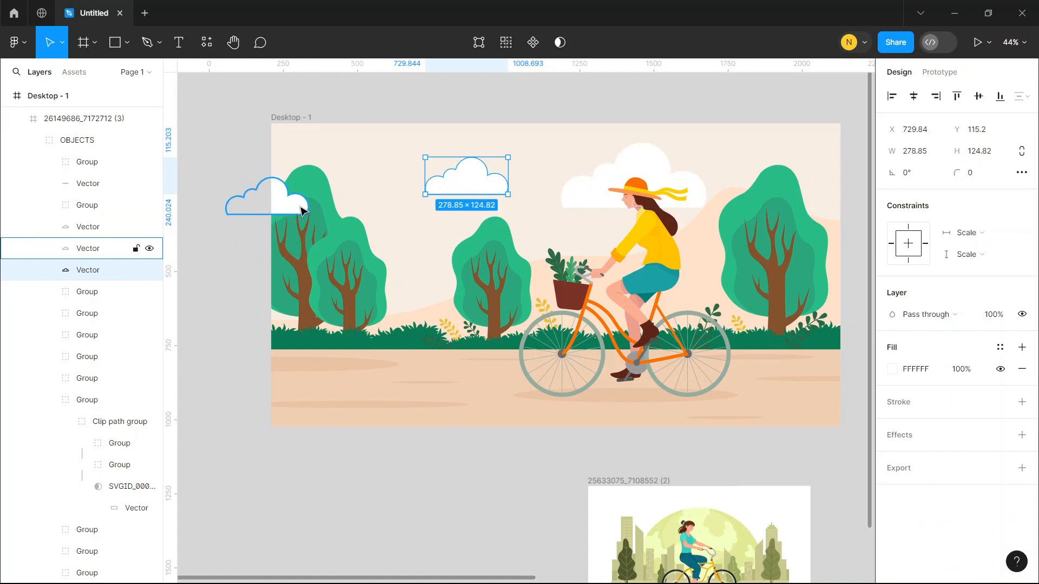
right_click(302, 211)
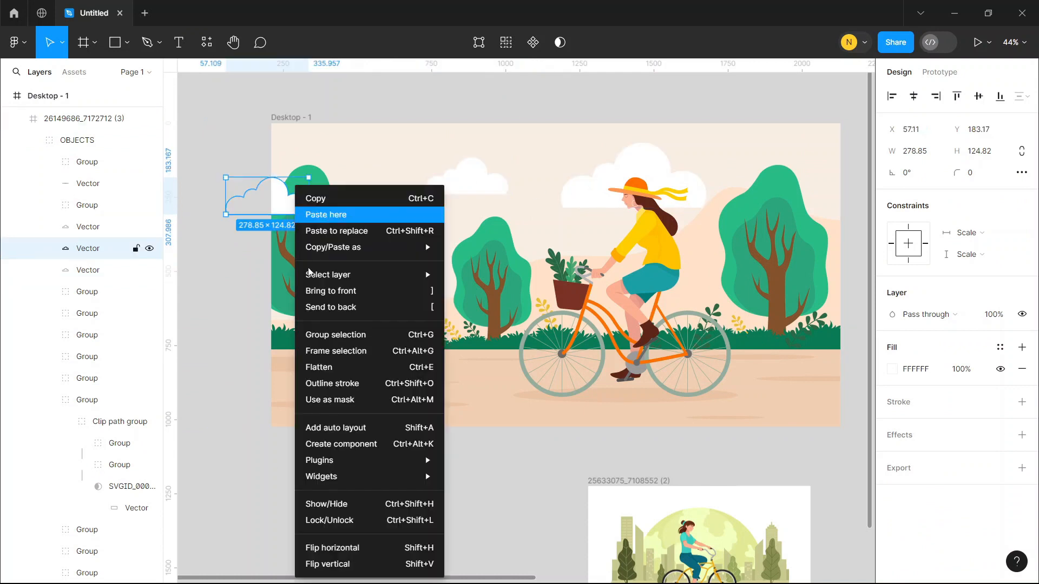
left_click(330, 307)
left_click(459, 190)
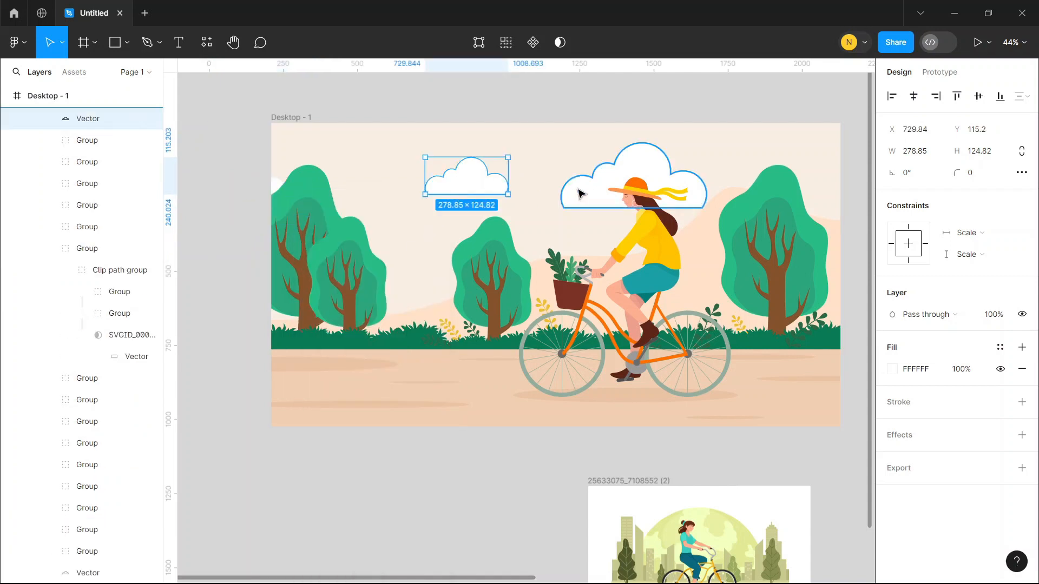
left_click(579, 193, "shift")
right_click(576, 188)
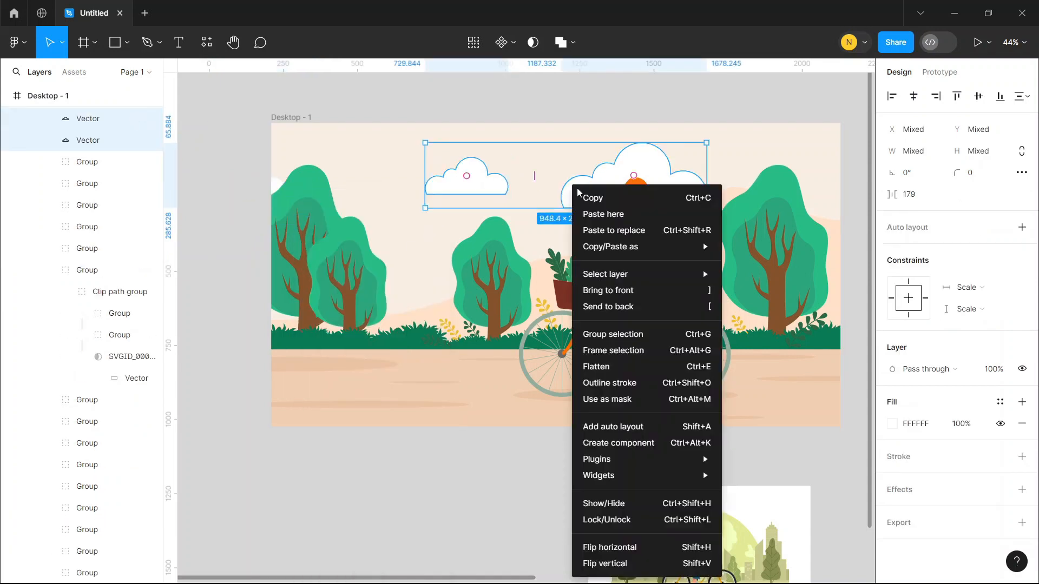
left_click(604, 304)
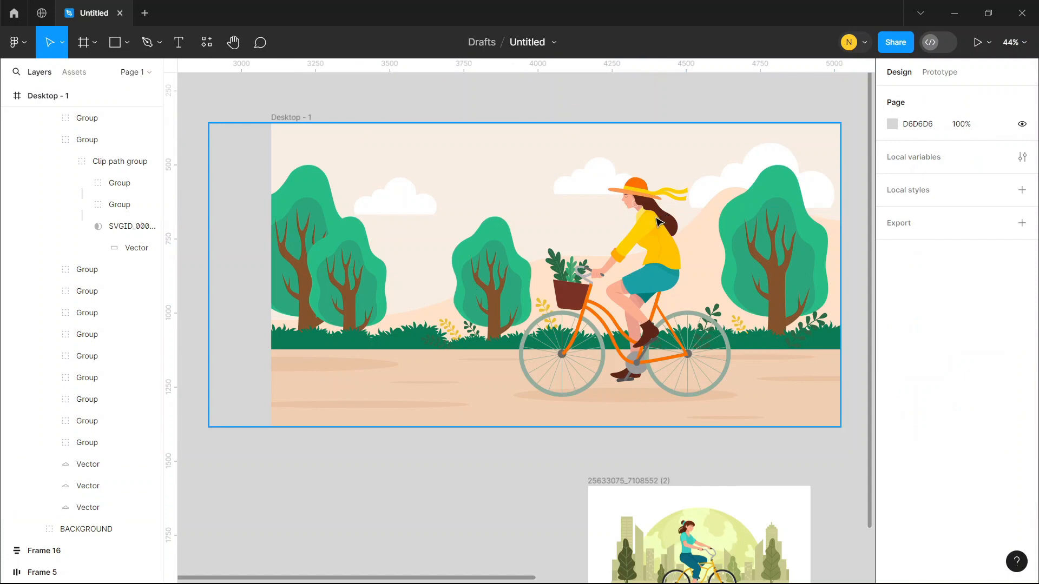
Replace the original cyclist in the park scene with the cyclist from the green city illustration
double_click(658, 221)
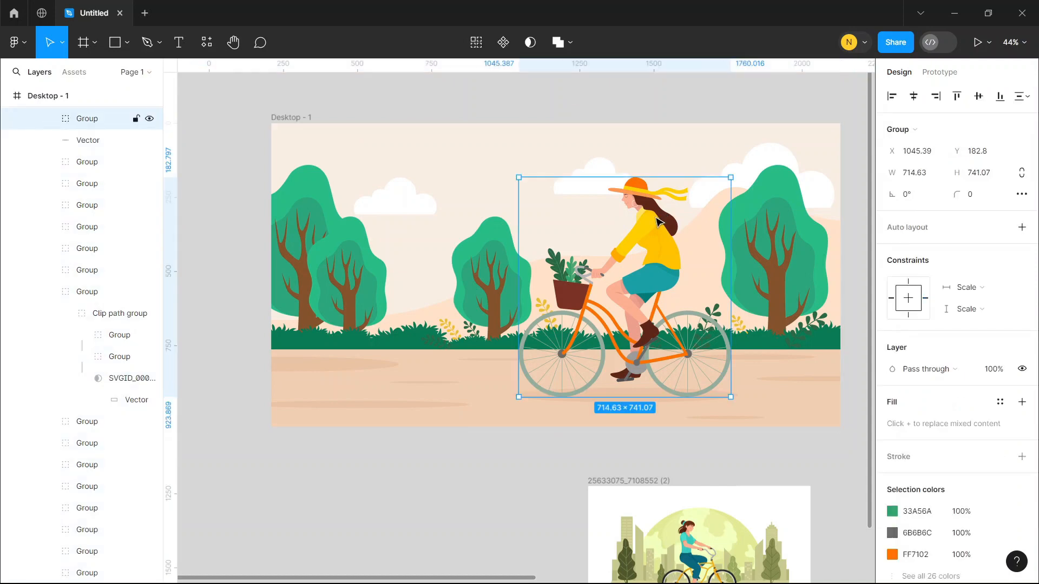
key("Delete")
scroll(659, 230, "down", 4)
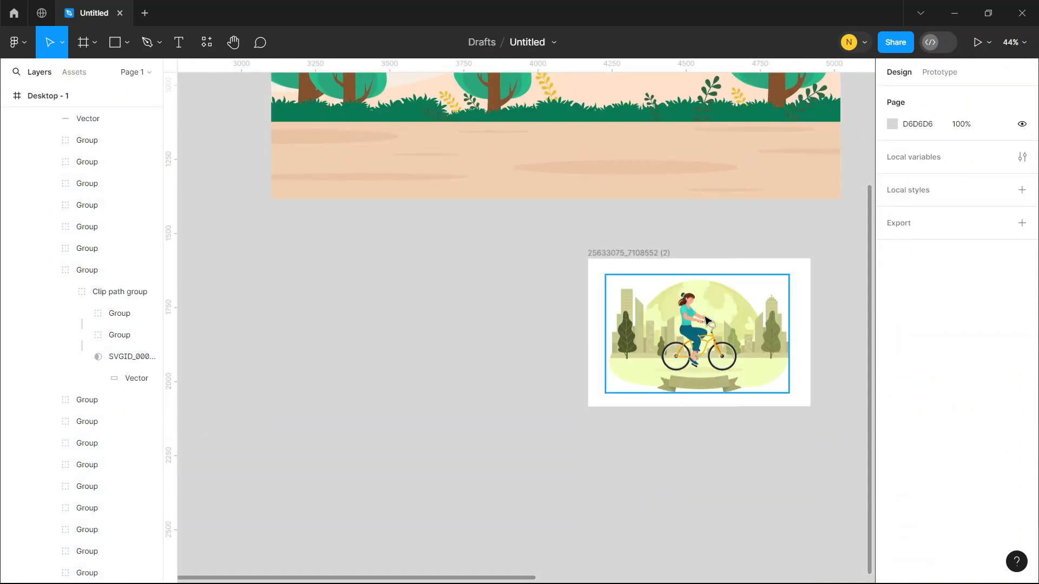
scroll(706, 321, "up", 5)
scroll(635, 297, "right", 2)
double_click(568, 314)
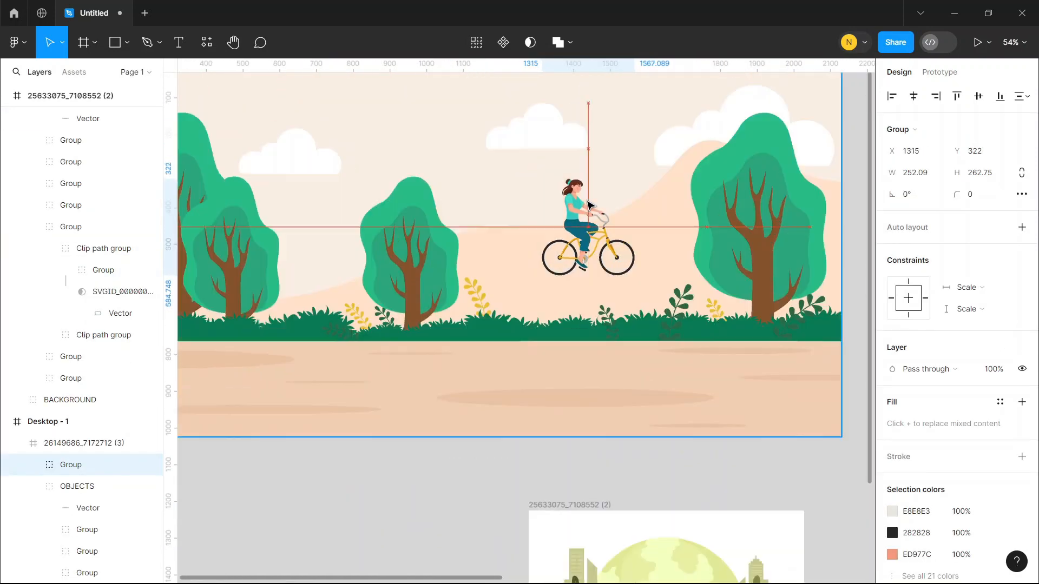
Place the new cyclist on the road beside the leftmost trees and scale her up proportionally to dominate the foreground
left_click_drag(588, 204, 416, 332)
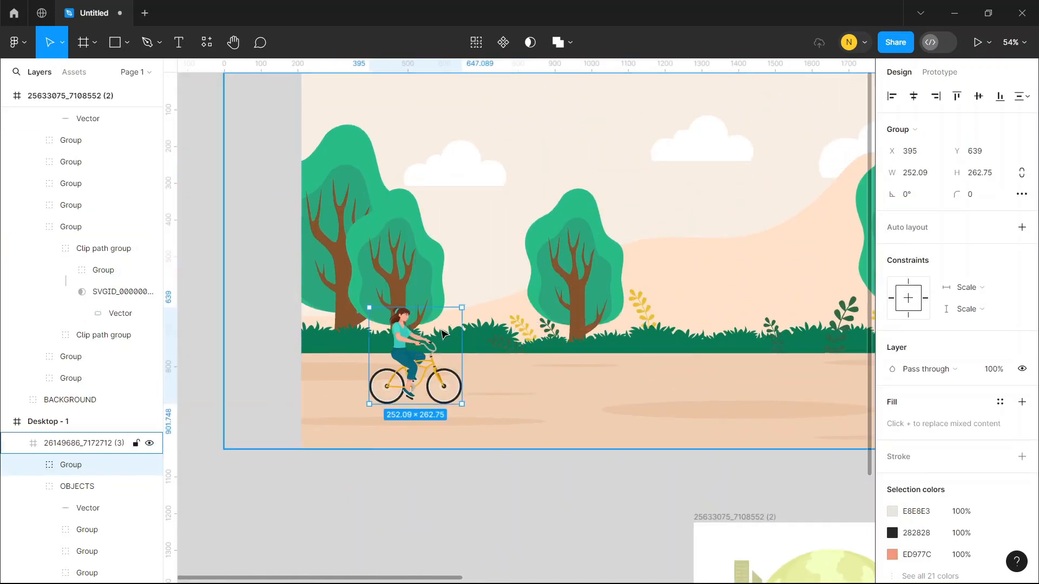
key("k")
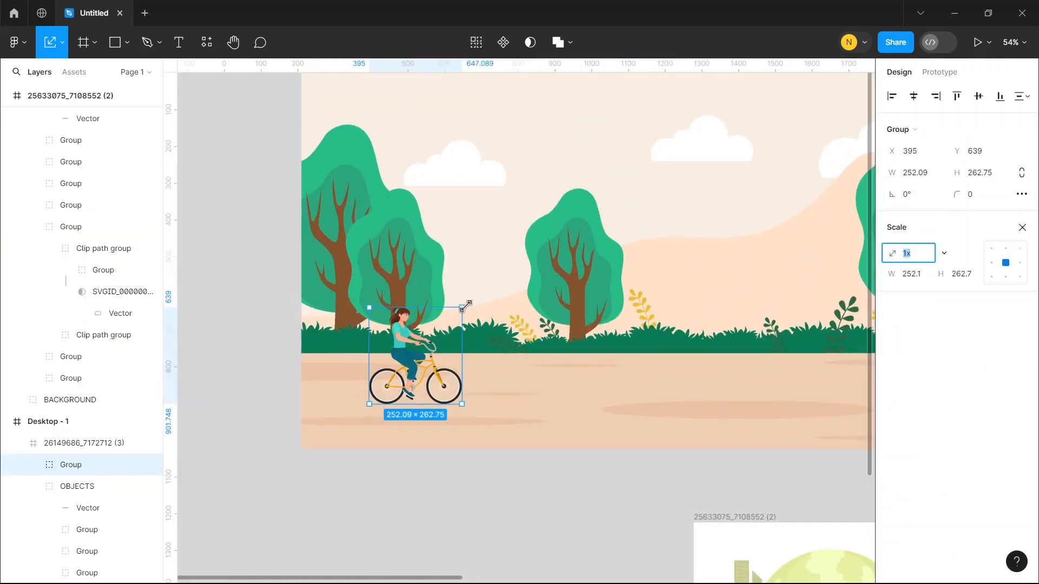
left_click_drag(464, 306, 626, 181)
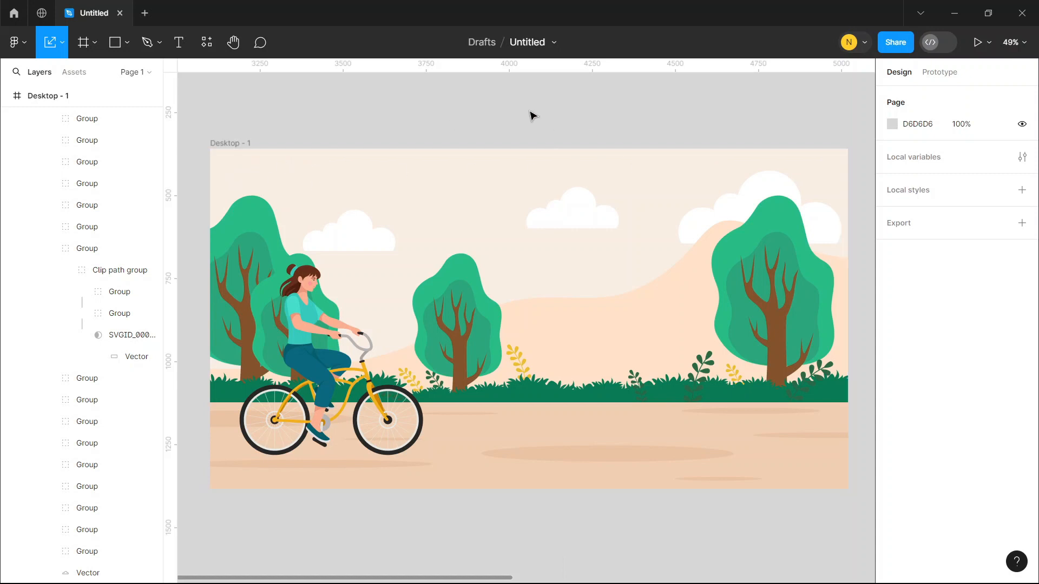
Place the Go Cycle navigation bar, Frame 5, across the upper edge of the Desktop - 1 scene
scroll(533, 116, "right", 10)
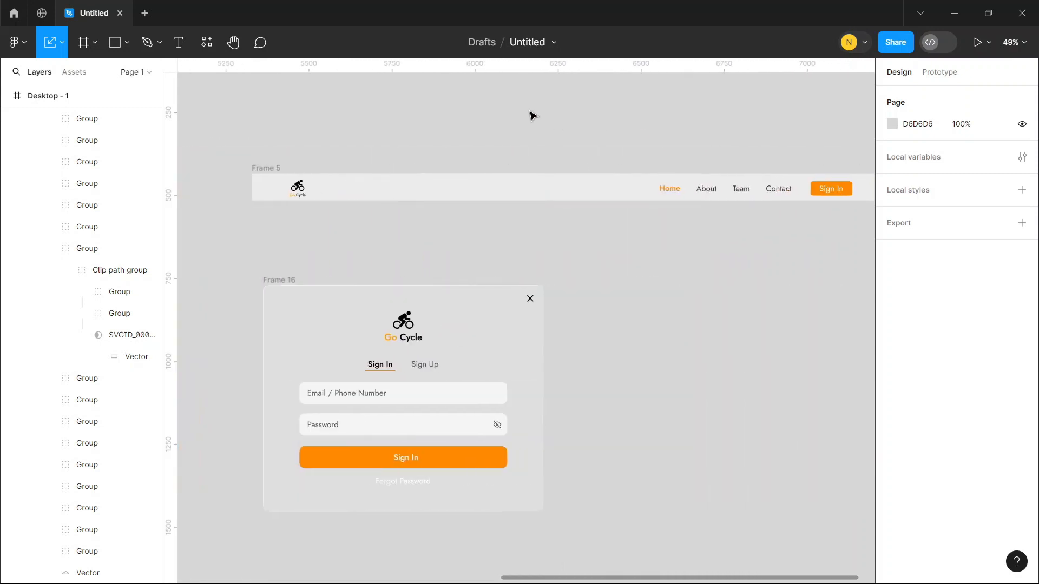
scroll(533, 115, "right", 2)
scroll(500, 130, "left", 1)
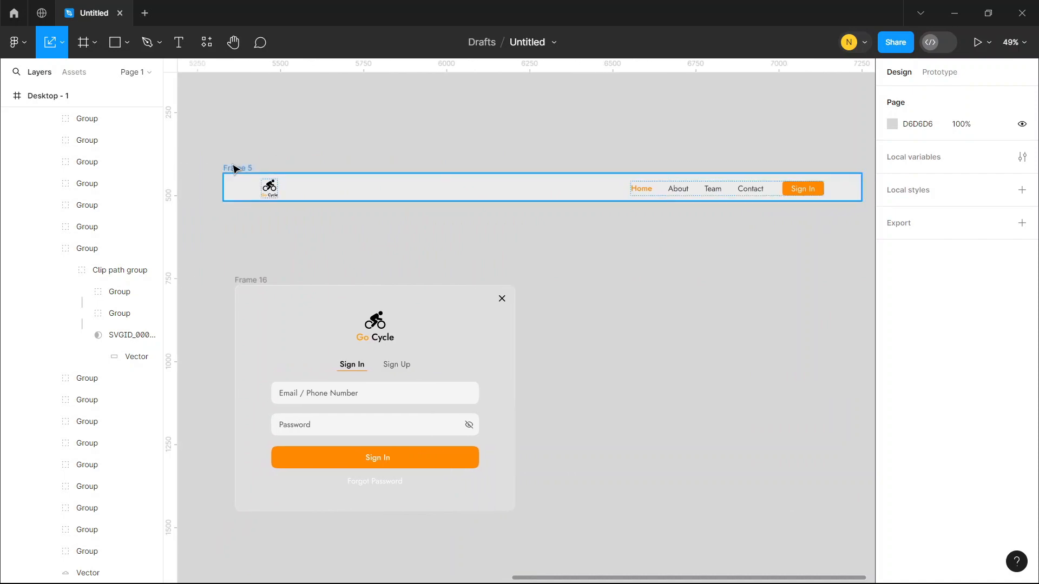
left_click(235, 169)
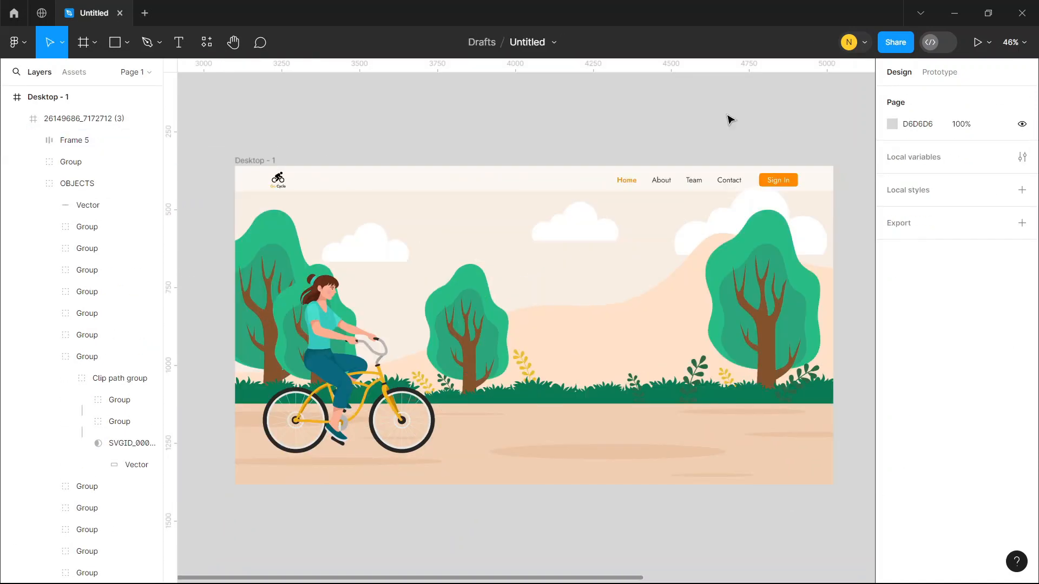
left_click(581, 182)
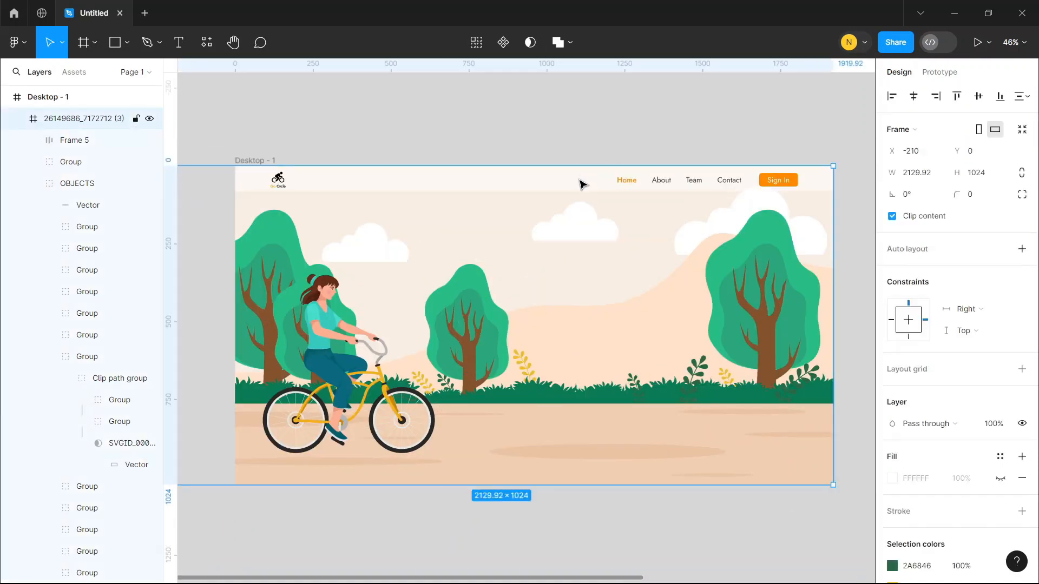
left_click(582, 181)
left_click(580, 146)
Recolour the cyclist's teal shirt, including its darker shade, in pink tones
scroll(346, 359, "up", 5)
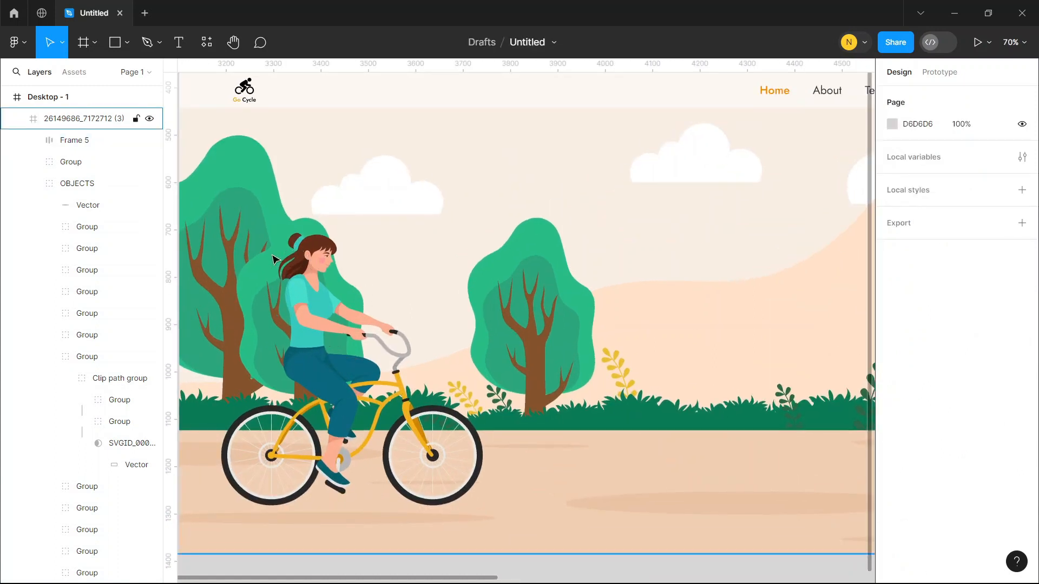
left_click(298, 304)
double_click(298, 304)
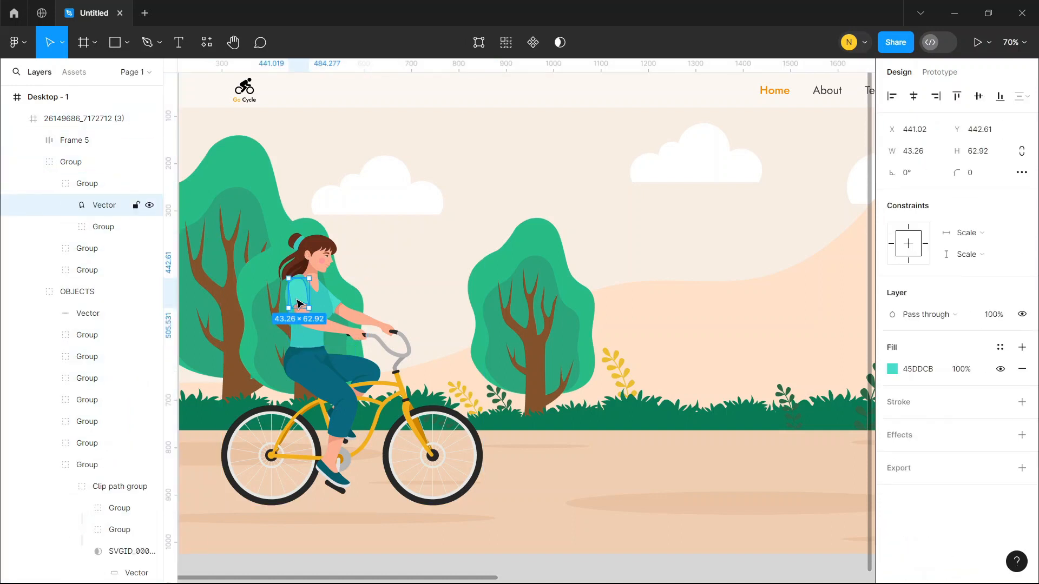
left_click(329, 309)
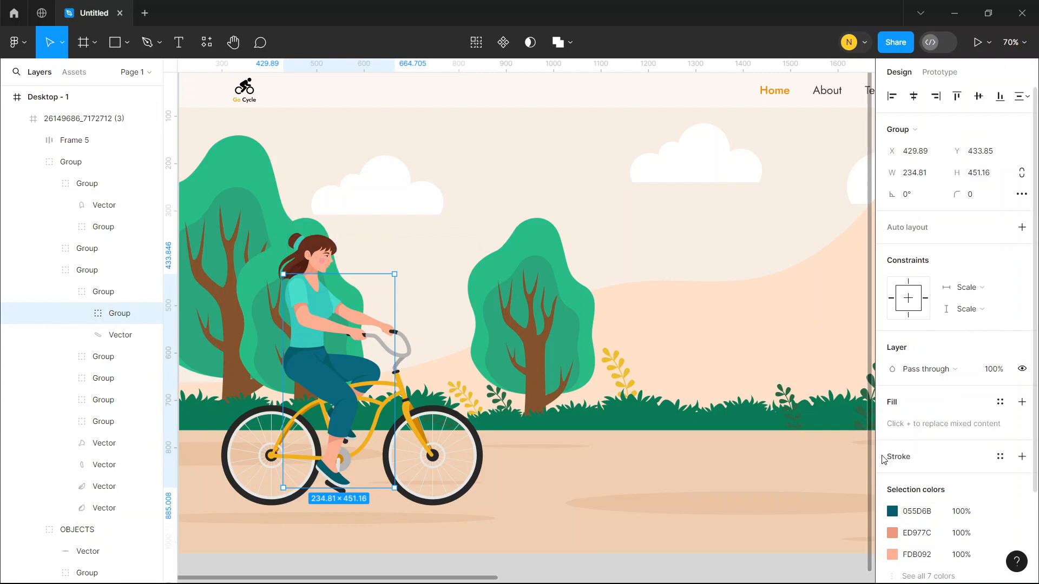
double_click(318, 306)
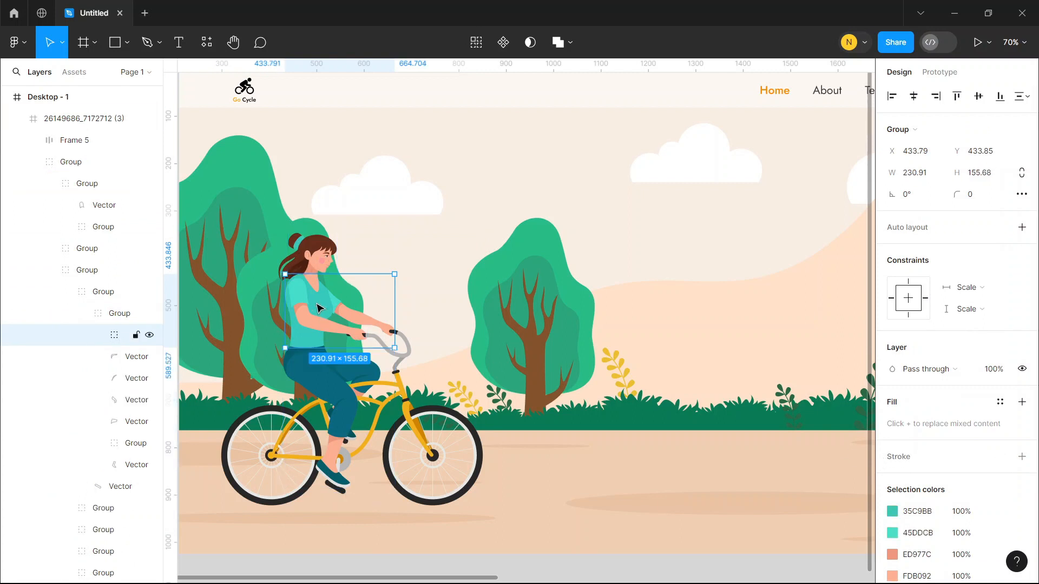
double_click(318, 308)
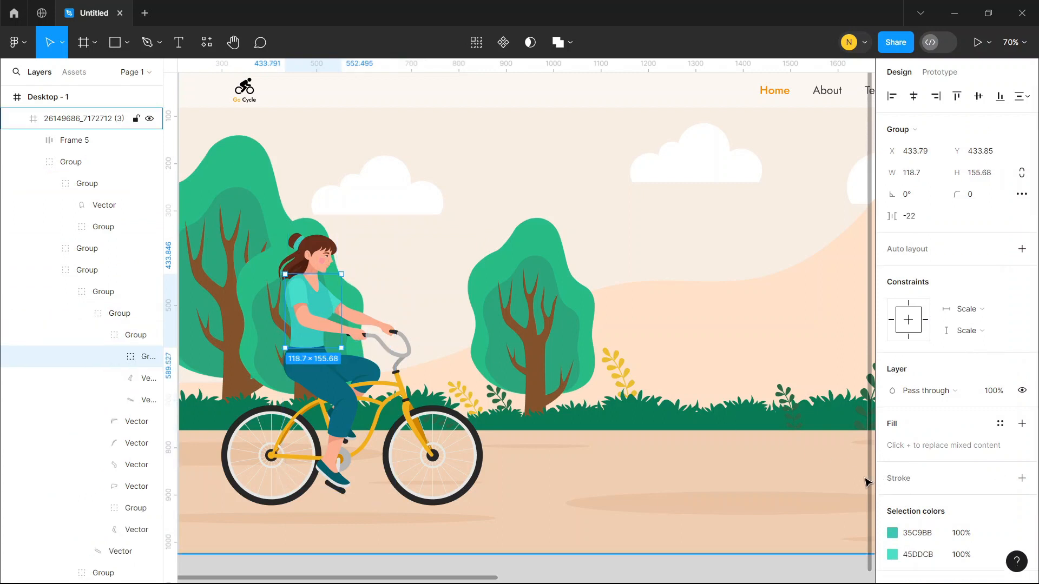
left_click(894, 538)
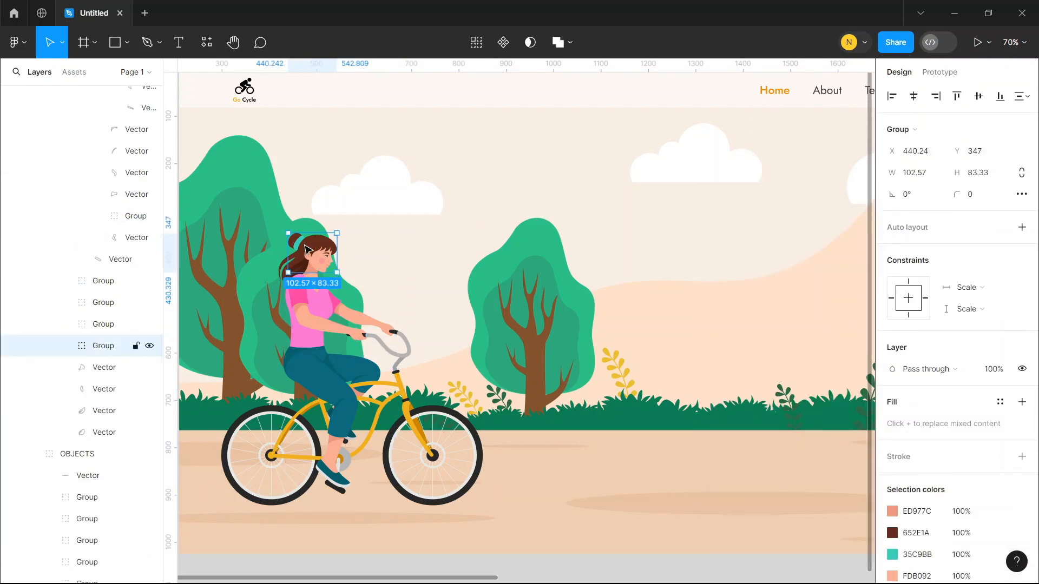
Change the fill of the cyclist's teal hair band to the darker pink of the shirt
double_click(305, 247)
double_click(303, 248)
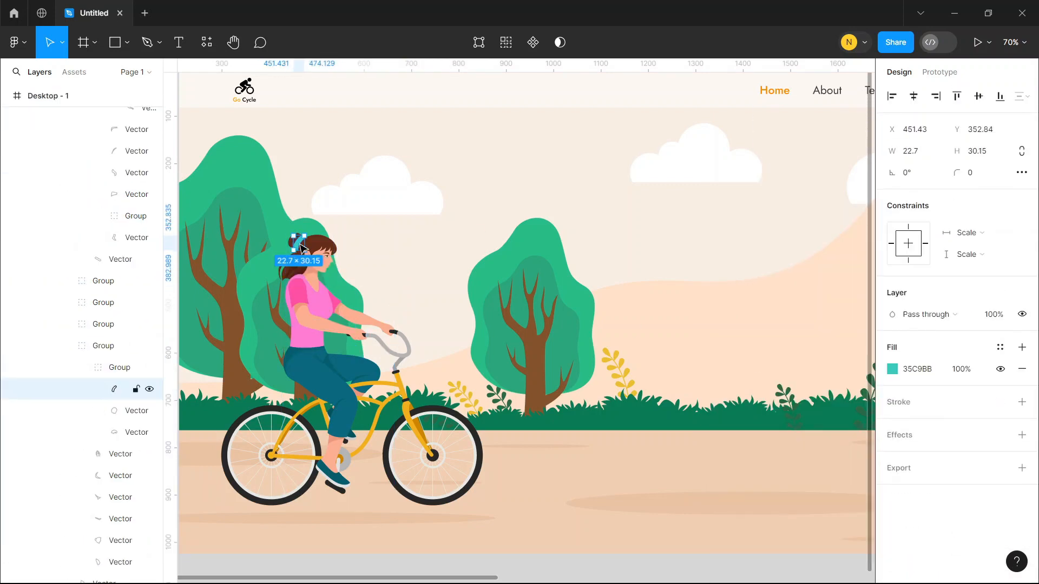
left_click(893, 369)
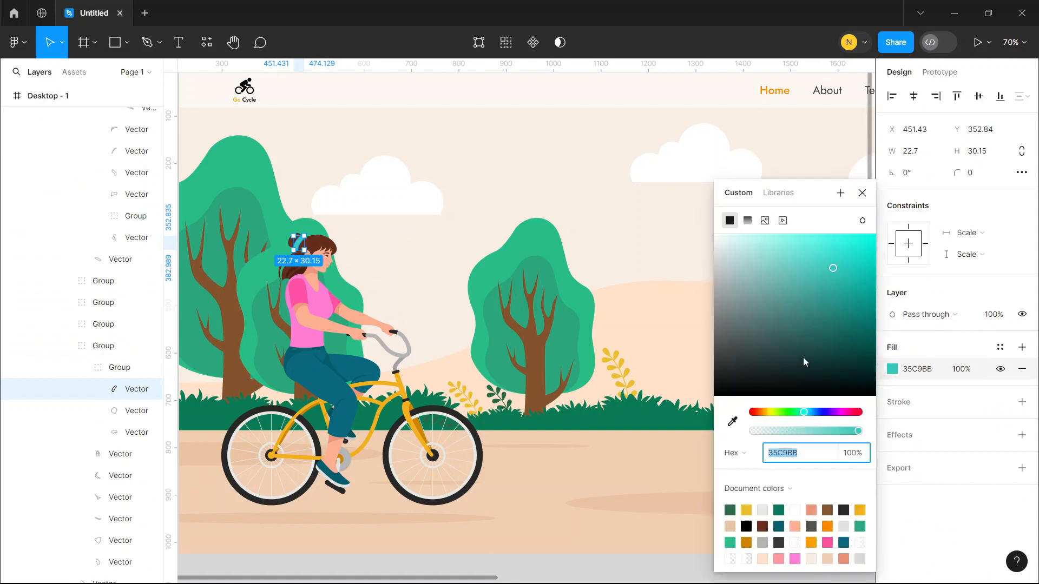
left_click(506, 96)
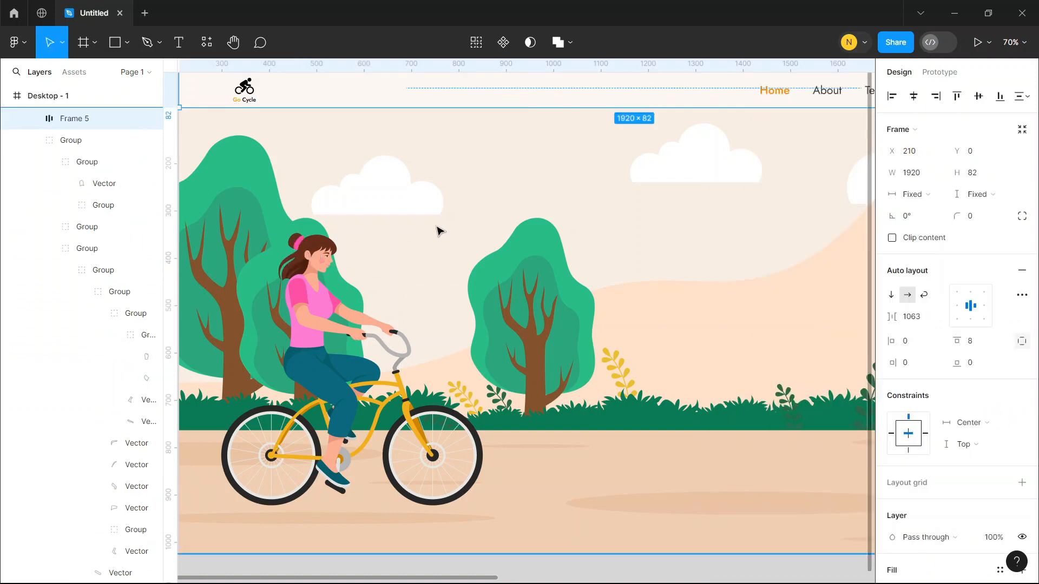
scroll(438, 232, "down", 5)
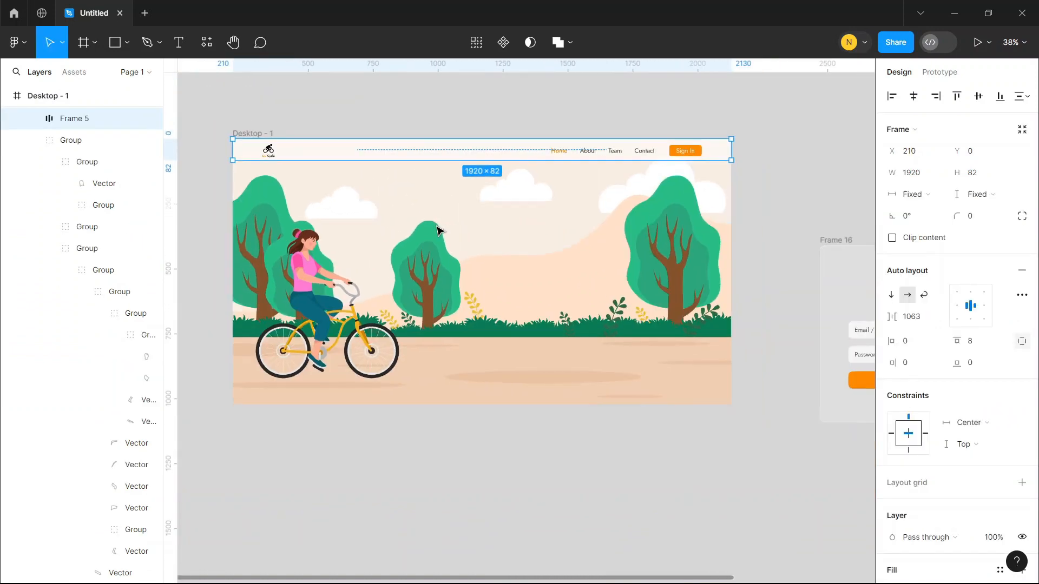
scroll(243, 201, "up", 3)
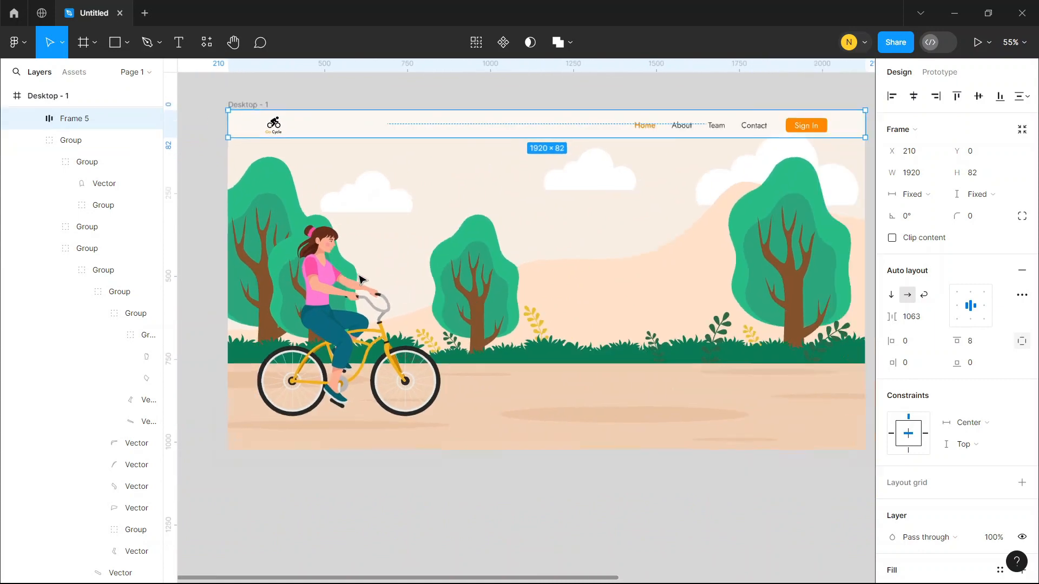
Try to adjust the bicycle's front wheel group on its own within the cyclist illustration
left_click(517, 104)
scroll(411, 234, "down", 2)
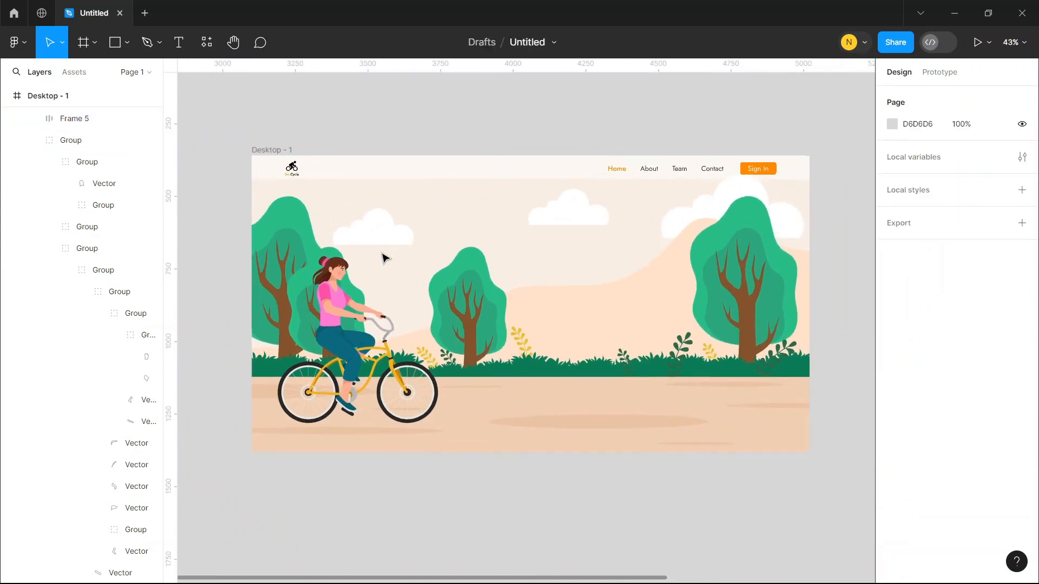
scroll(320, 387, "up", 3)
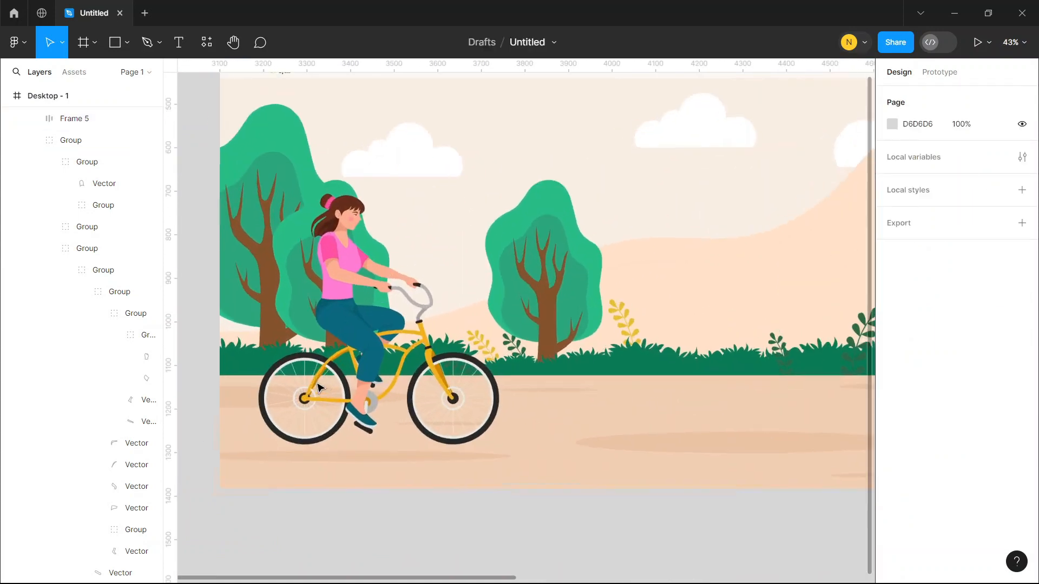
left_click(480, 361)
double_click(480, 361)
double_click(480, 360)
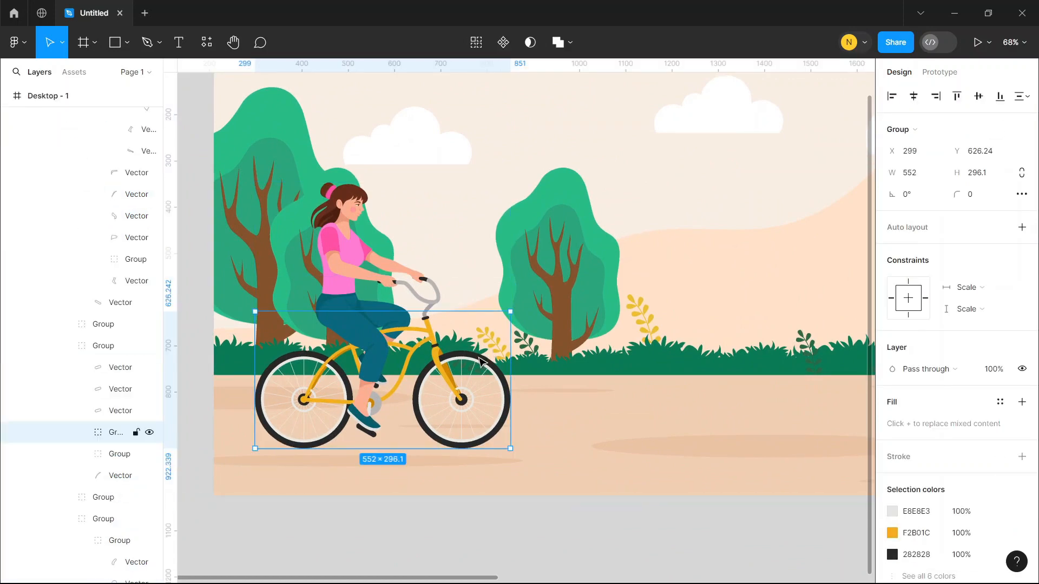
double_click(480, 361)
double_click(480, 361)
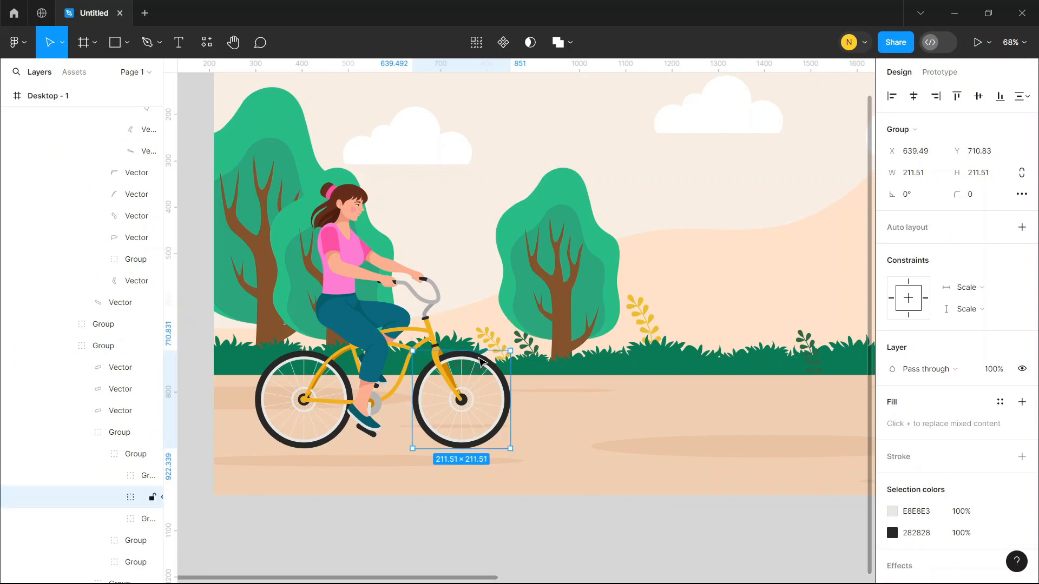
scroll(480, 361, "up", 5)
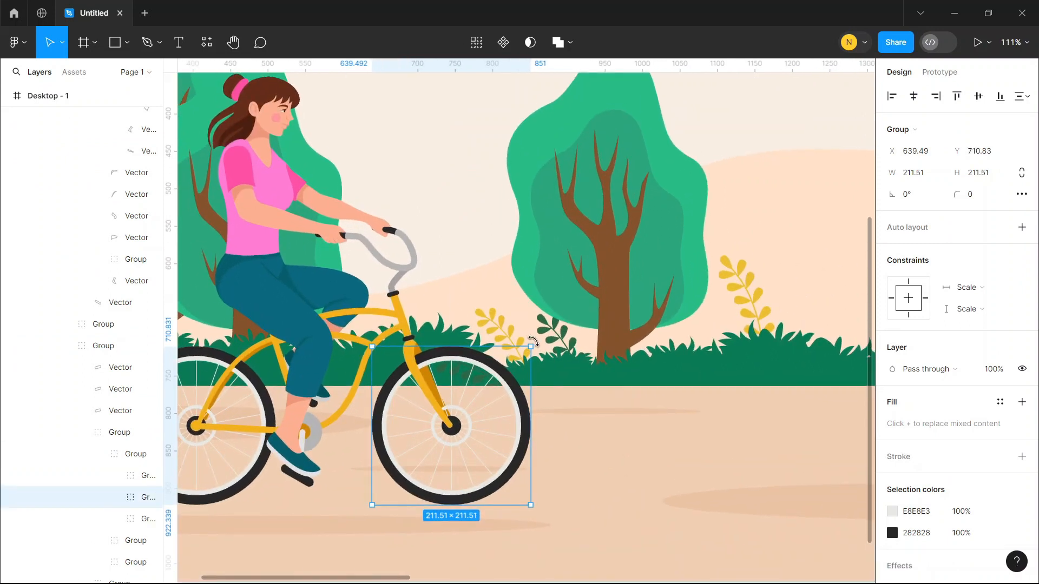
left_click_drag(554, 356, 586, 389)
key("ctrl+z")
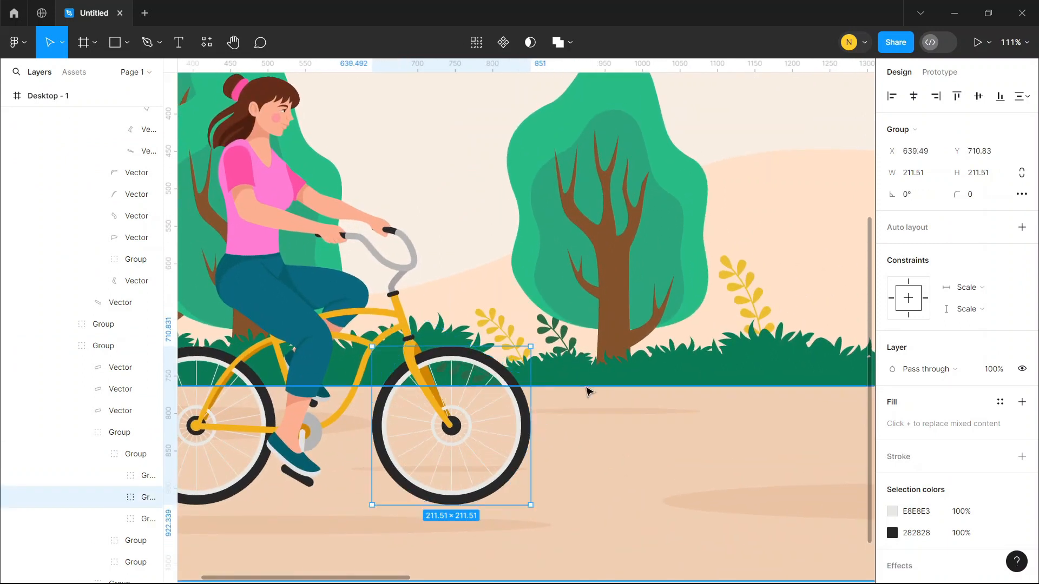
Check that the bicycle's rear wheel can be selected as its own group
scroll(468, 381, "left", 5)
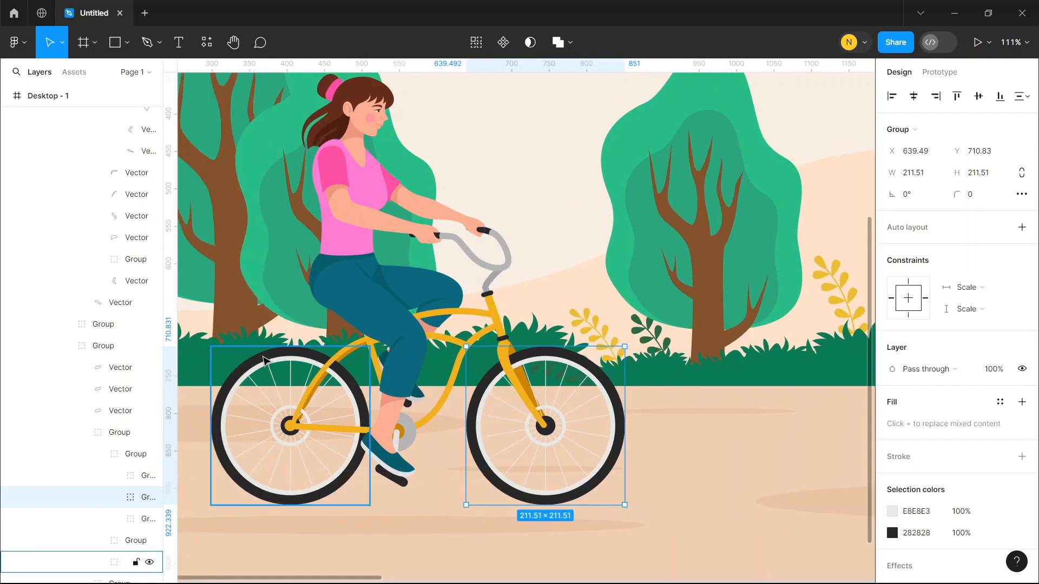
left_click(264, 360)
key("shift+1")
left_click(463, 124)
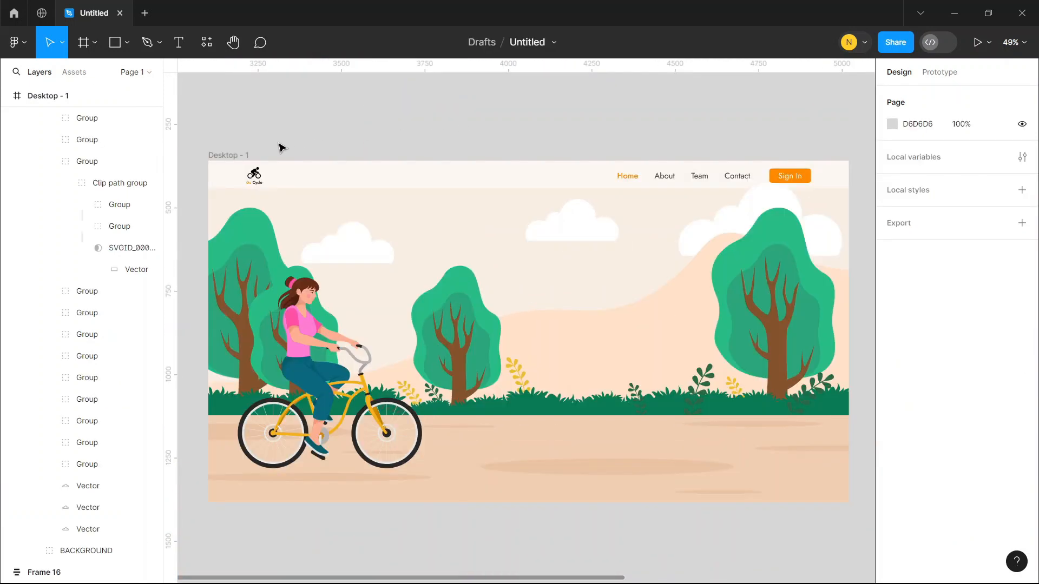
Duplicate the Desktop - 1 frame and place the copy on empty canvas at X 6254, Y 2055
left_click(247, 157)
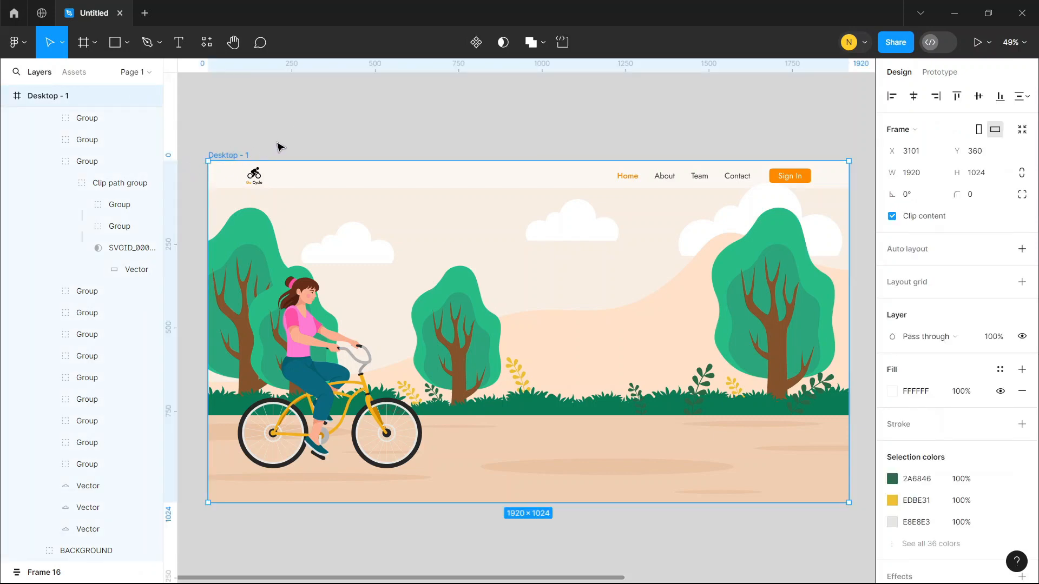
key("ctrl+d")
scroll(440, 212, "down", 2)
left_click_drag(440, 214, 442, 282)
scroll(460, 433, "down", 2)
scroll(460, 434, "down", 2)
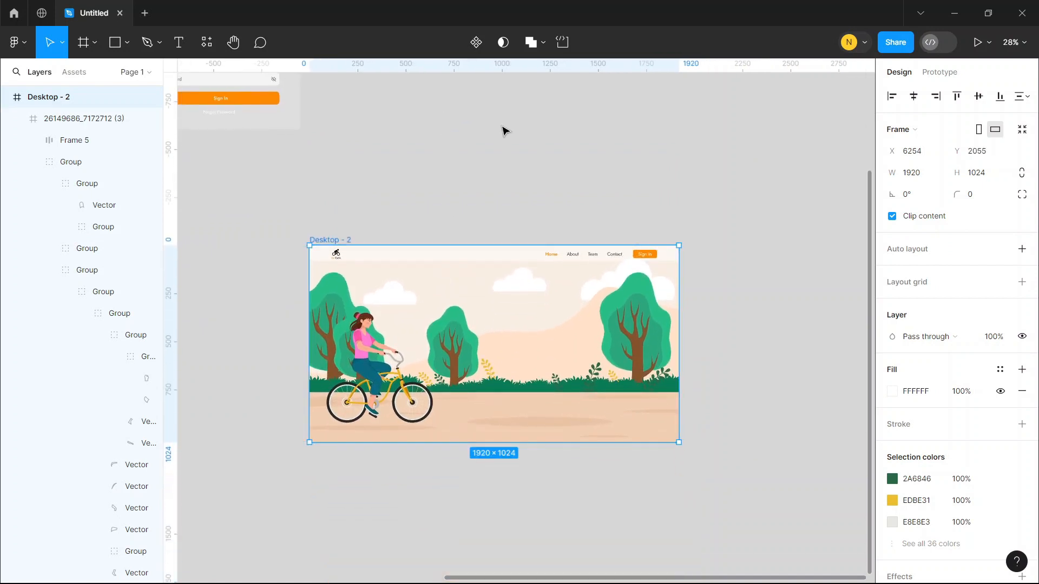
Convert the duplicated frame, Desktop - 2, into a component
left_click(503, 132)
left_click(341, 241)
left_click(478, 43)
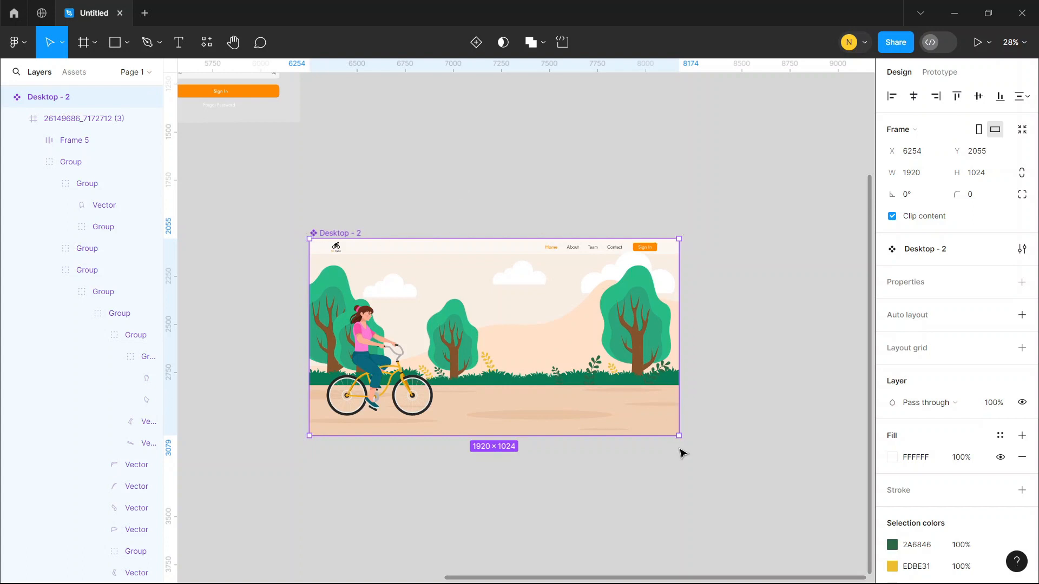
Move the cyclist in Desktop - 2 left to X -245, leaving only part of the front wheel inside the frame
scroll(390, 244, "up", 3)
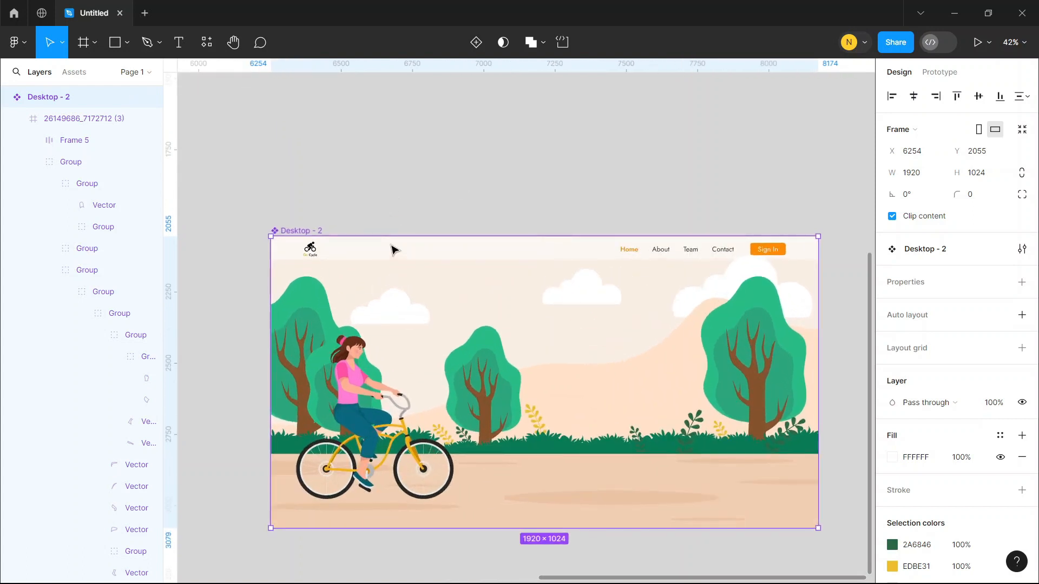
scroll(394, 248, "down", 2)
left_click(376, 323)
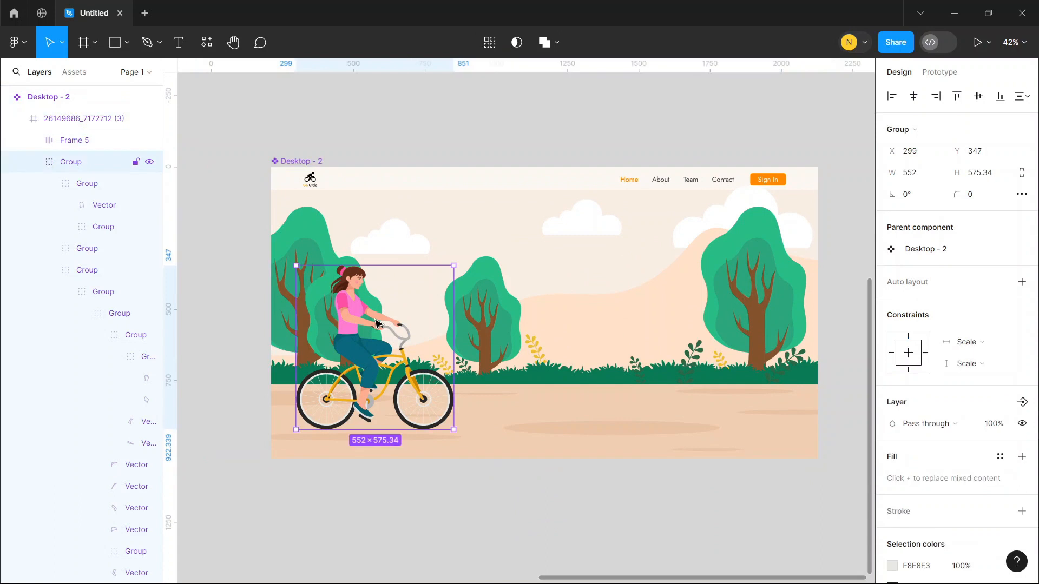
left_click_drag(376, 324, 223, 325)
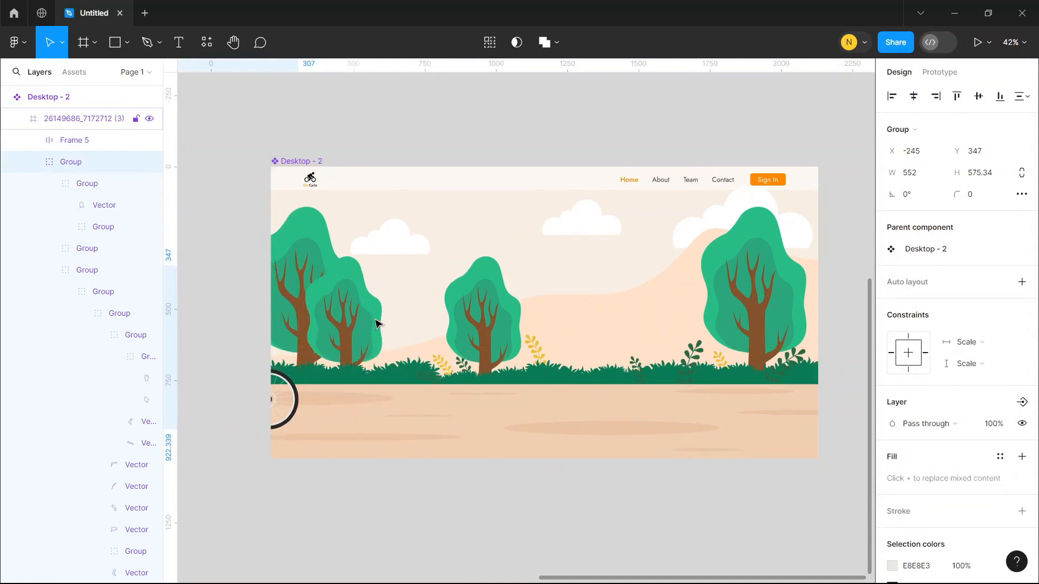
left_click(417, 148)
Add a second variant to the Desktop - 2 component and move its cyclist along the road to X 507
left_click(314, 161)
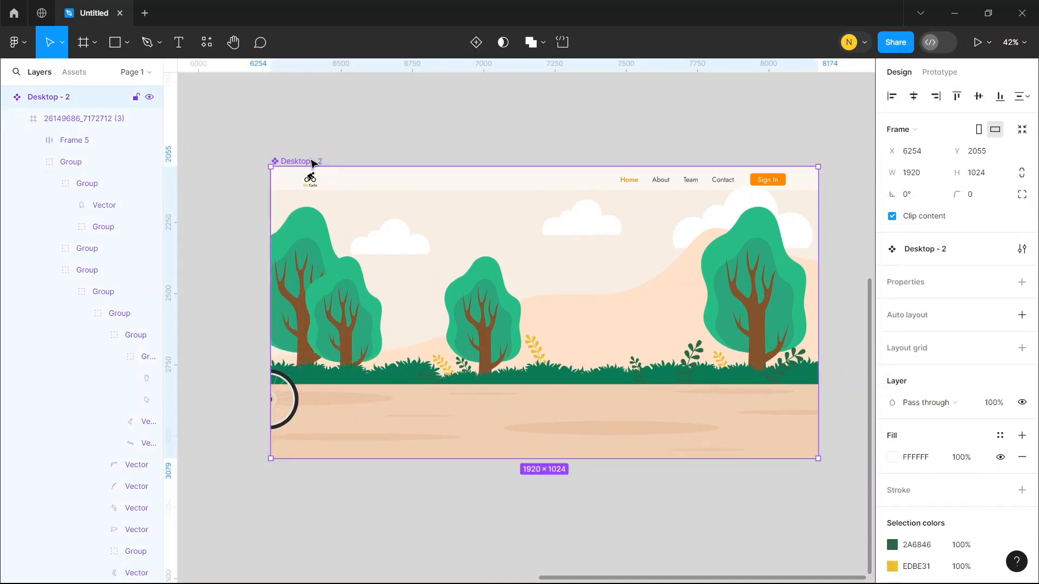
left_click(482, 43)
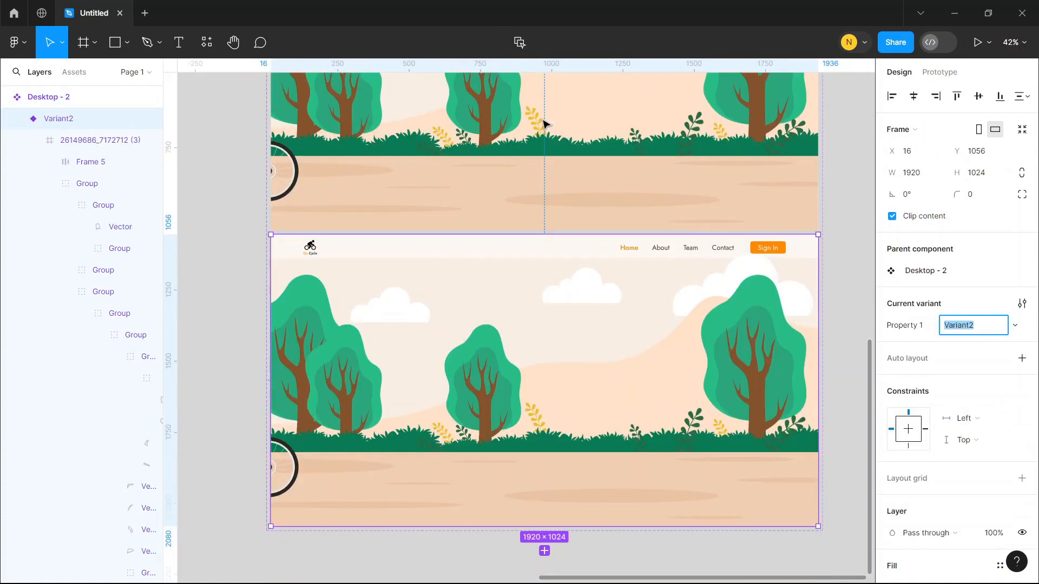
scroll(543, 120, "down", 1)
left_click(295, 393)
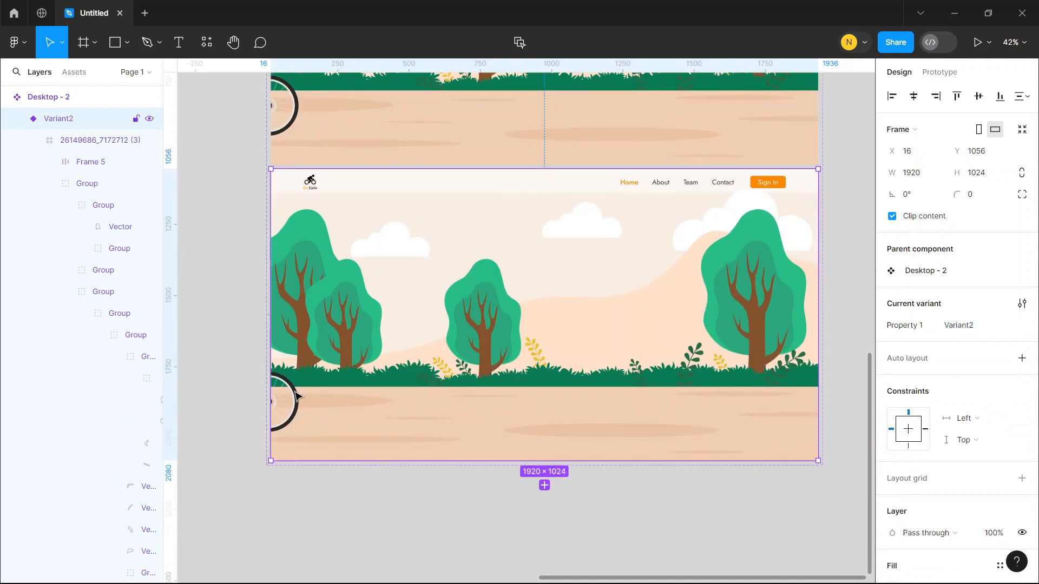
left_click(295, 396)
left_click(295, 393)
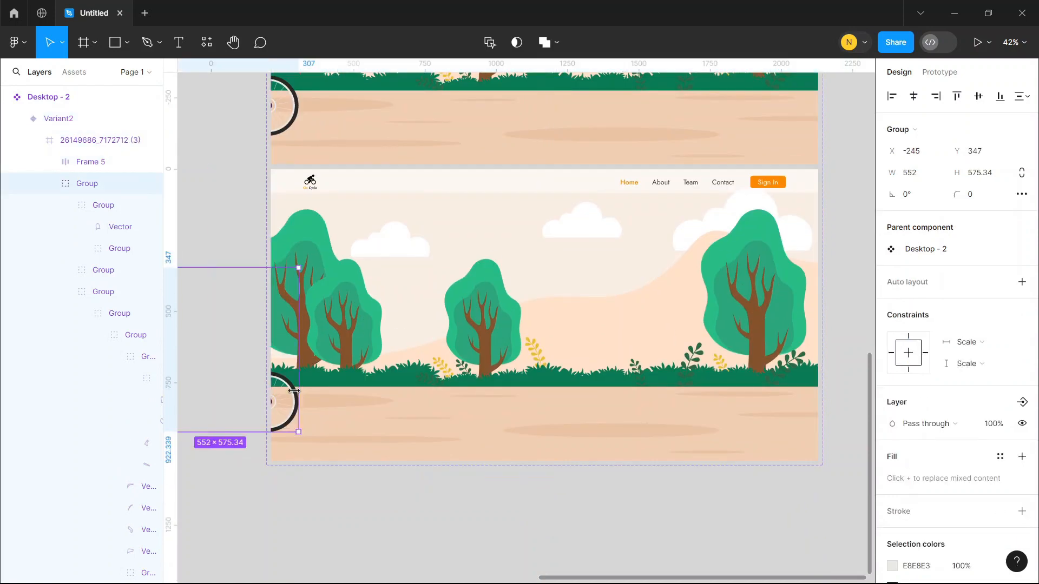
mouse_move(294, 391)
left_mouse_down()
mouse_move(400, 393)
mouse_move(505, 373)
left_mouse_up()
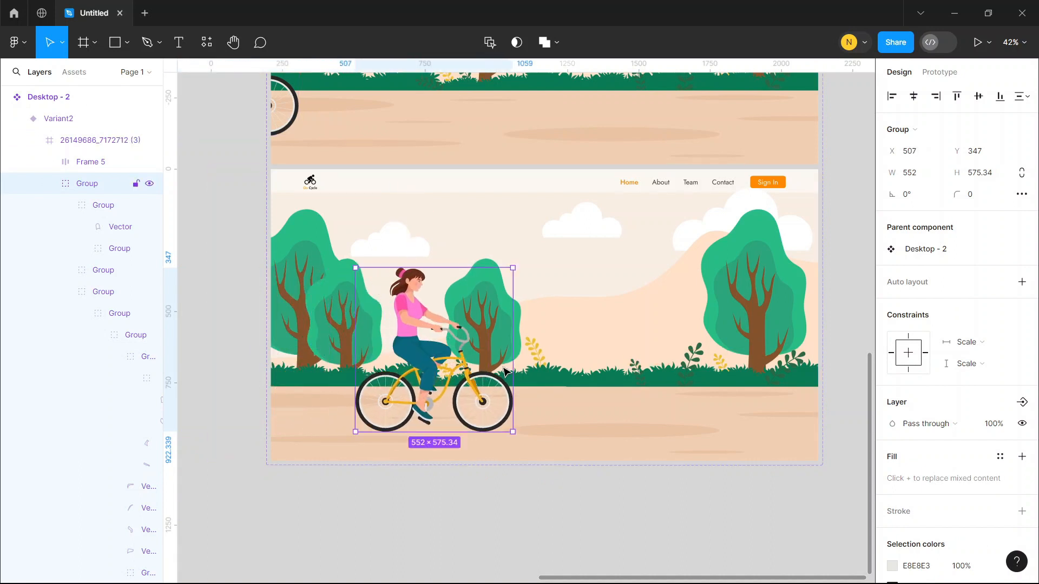
Rotate the bicycle's front wheel group in Variant2 to -90°
double_click(497, 379)
double_click(497, 378)
double_click(498, 378)
double_click(497, 379)
double_click(497, 378)
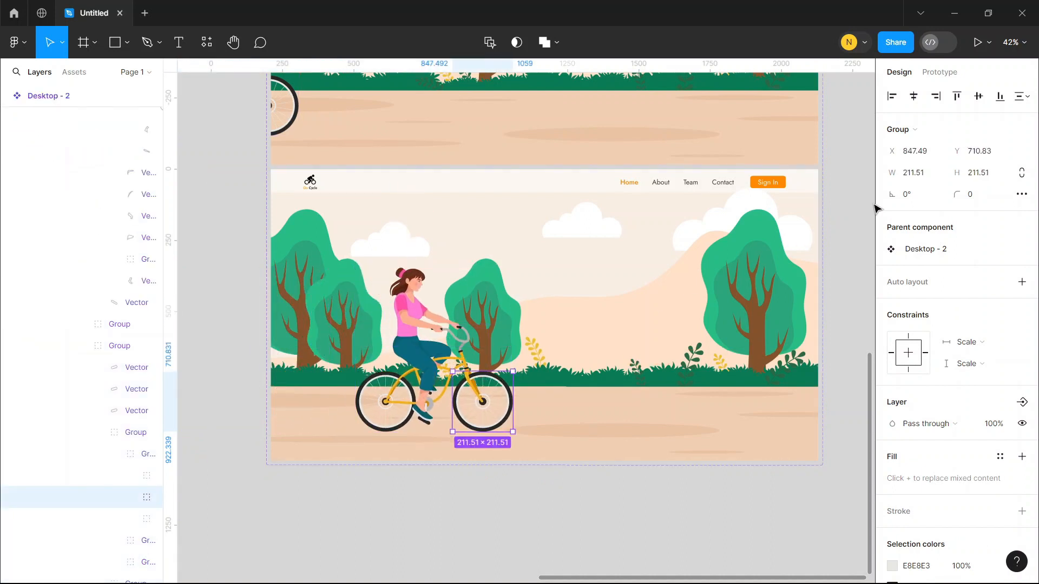
left_click(916, 197)
left_click_drag(918, 200, 907, 203)
key("shift+Down")
key("shift+Down")
key("shift+Down")
key("shift+Down")
key("shift+Down")
key("shift+Down")
key("shift+Down")
key("shift+Down")
key("shift+Down")
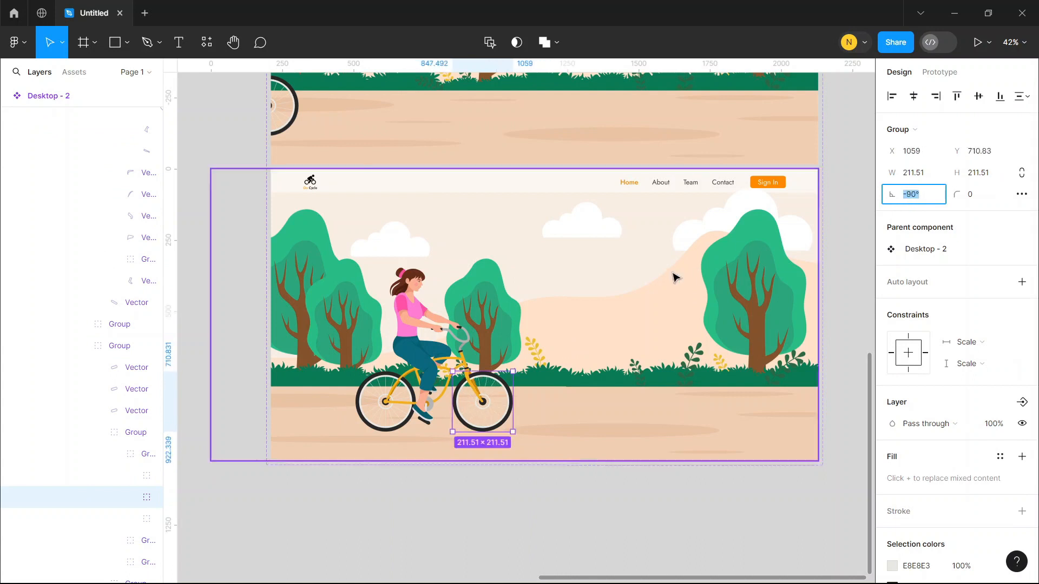
Rotate the bicycle's rear wheel group in Variant2 to -90°
left_click(365, 380)
left_click(920, 196)
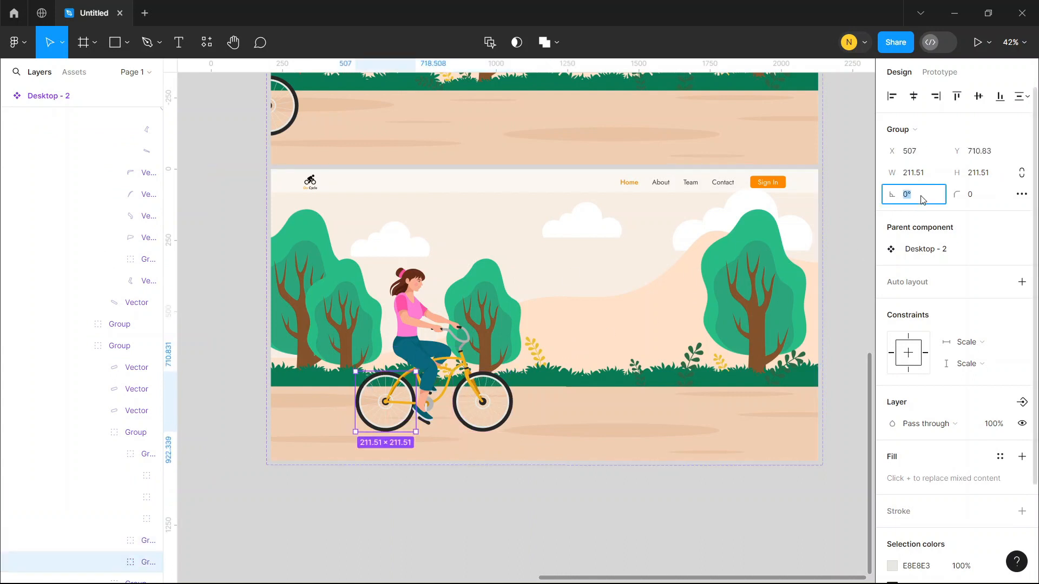
type("-90")
key("Return")
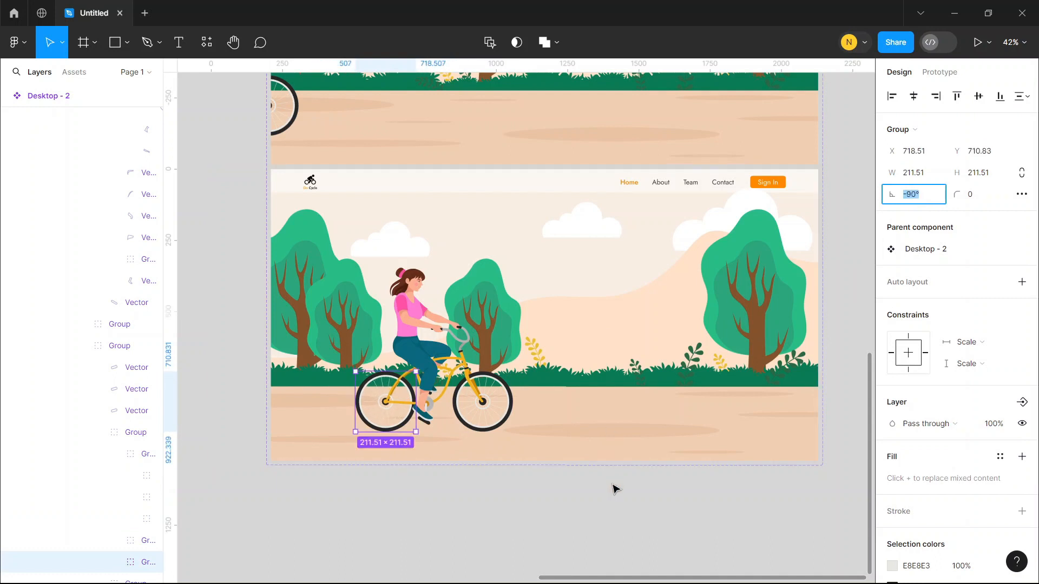
left_click(616, 489)
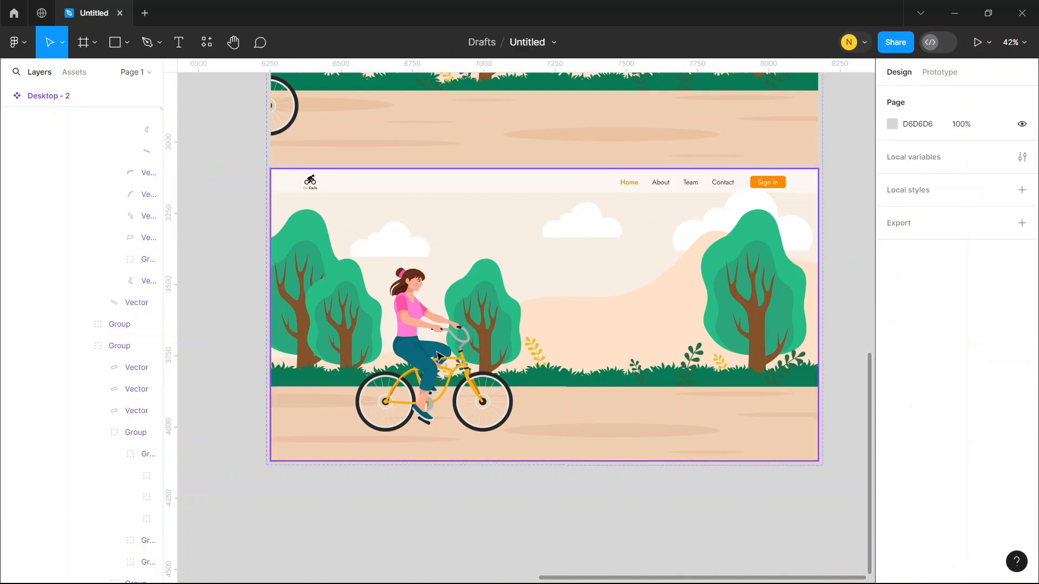
Select the three cloud vectors in Variant2 and shift them 120 px to the left
left_click(686, 231)
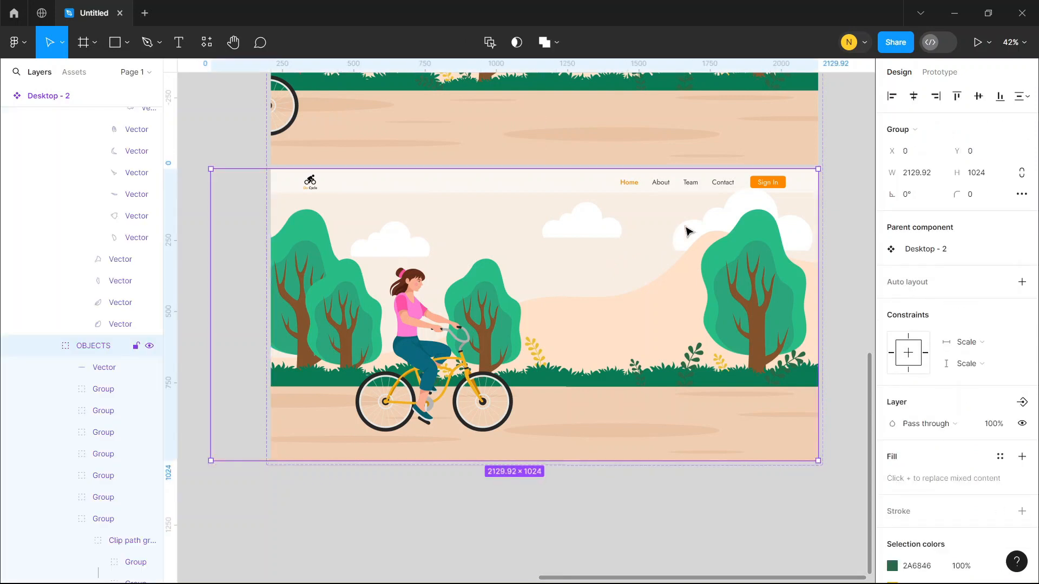
double_click(685, 232)
double_click(685, 231)
double_click(685, 231)
scroll(95, 457, "down", 2)
left_click(97, 453)
left_click(101, 491, "shift")
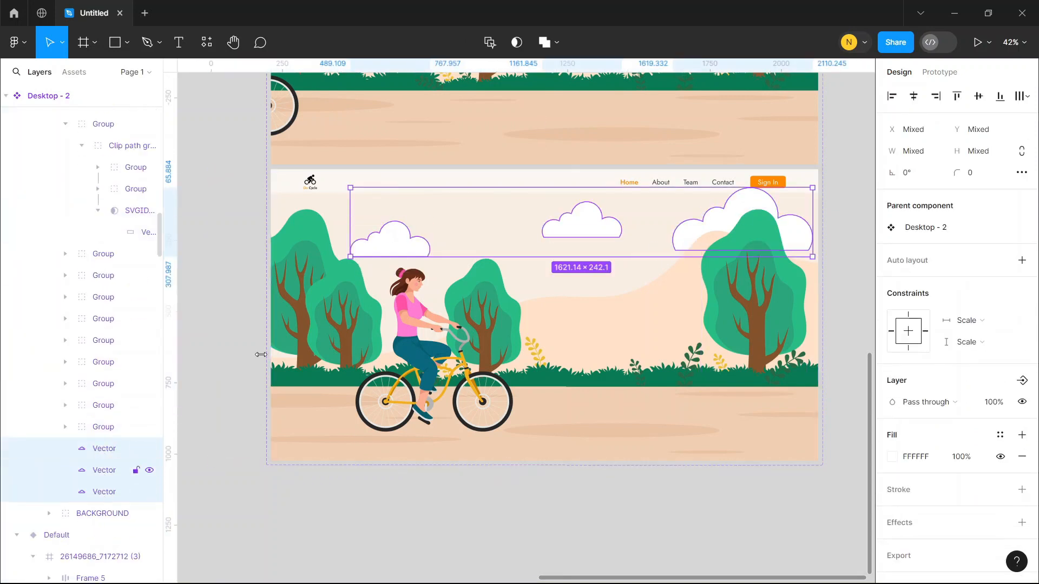
key("shift+Left")
key("shift+Left")
key("shift+Left")
key("shift+Left")
key("shift+Left")
key("shift+Left")
key("shift+Left")
key("shift+Left")
key("shift+Left")
key("shift+Left")
key("shift+Left")
key("shift+Left")
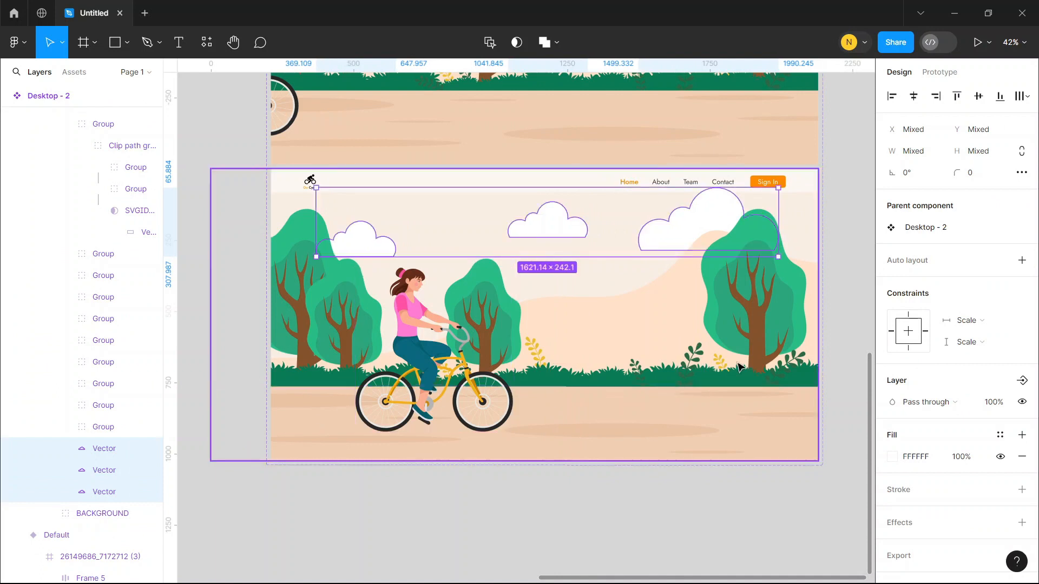
Tilt the green plants along Variant2's hedge slightly, turning the rightmost one to about 20°
left_click(702, 358)
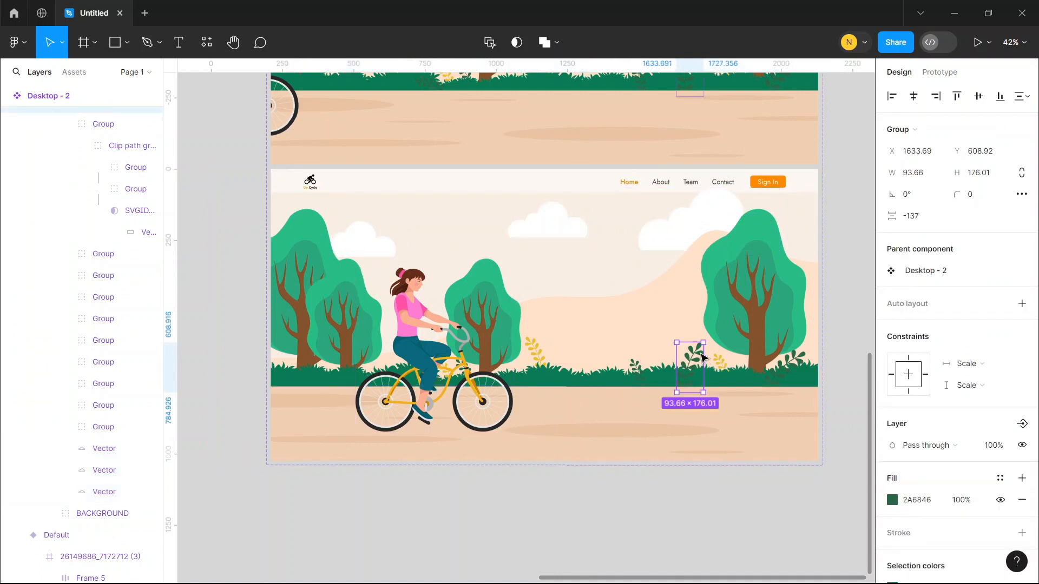
left_click_drag(670, 336, 660, 338)
left_click(803, 358)
left_click_drag(809, 343, 799, 337)
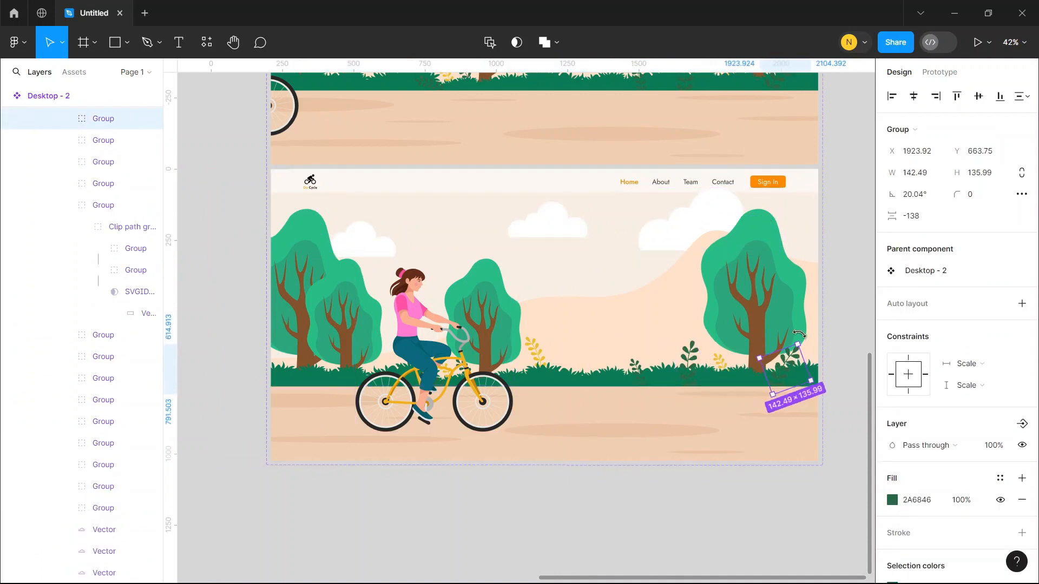
left_click(638, 366)
left_click(654, 354)
key("ctrl+z")
left_click_drag(651, 353, 656, 356)
key("ctrl+z")
left_click(726, 265)
left_click(599, 487)
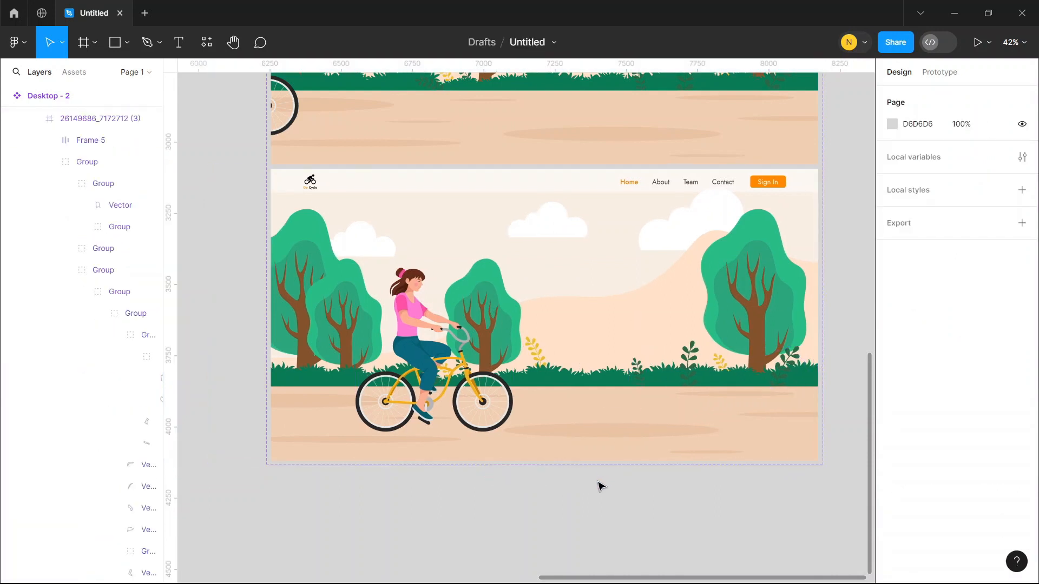
Add a third variant below Variant2 and move its cyclist along the road to just before the rightmost tree
left_click(590, 386)
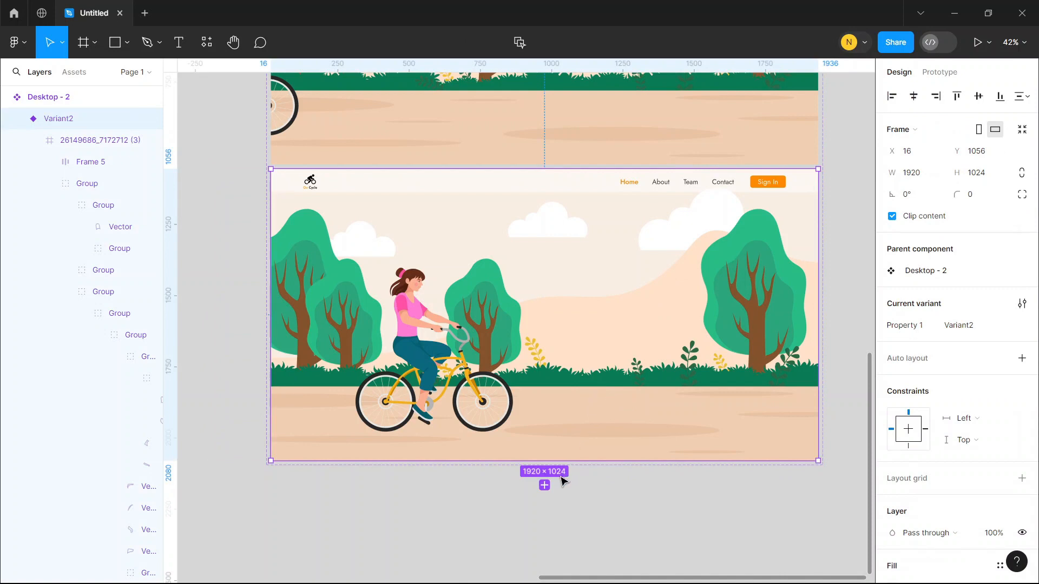
left_click(544, 485)
left_click(425, 338)
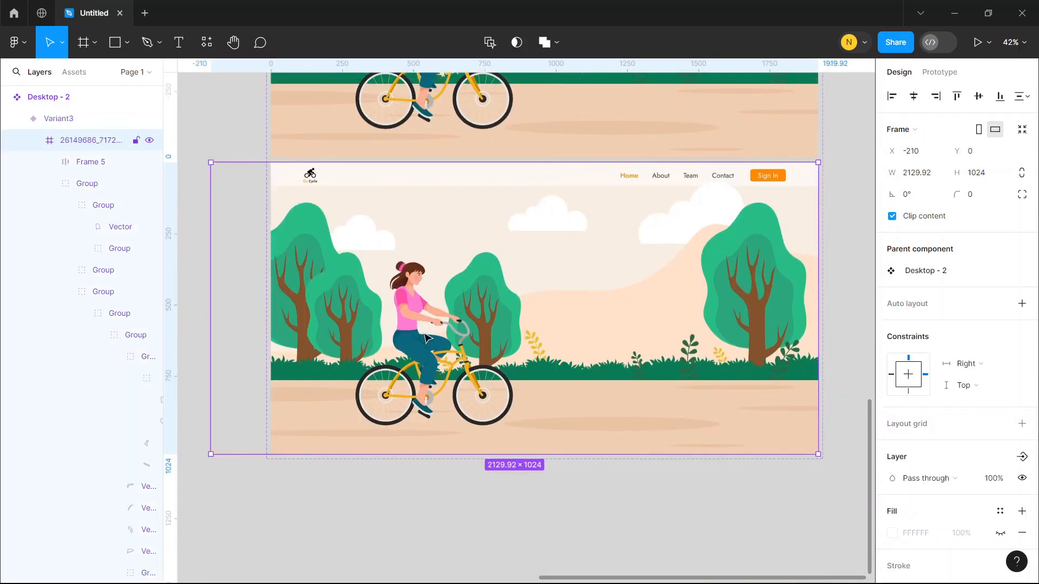
left_click(424, 338)
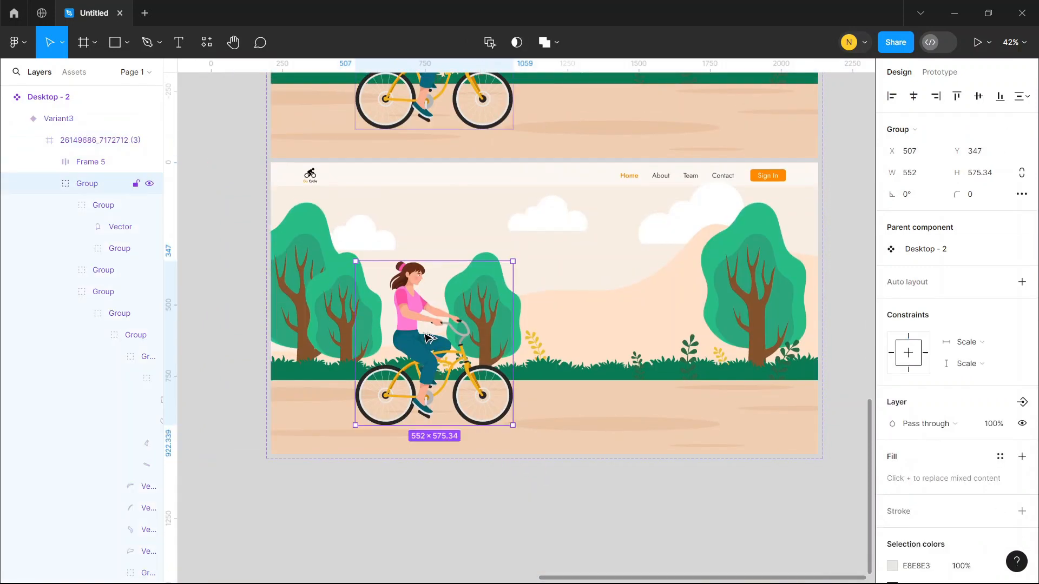
left_click_drag(425, 338, 426, 337)
key("shift+Right")
key("shift+Right")
key("shift+Right")
key("shift+Right")
key("shift+Right")
key("shift+Right")
key("shift+Right")
key("shift+Right")
key("shift+Right")
key("shift+Right")
key("shift+Right")
key("shift+Right")
key("shift+Right")
key("shift+Right")
key("shift+Right")
key("shift+Right")
key("shift+Right")
key("shift+Right")
key("shift+Right")
key("shift+Right")
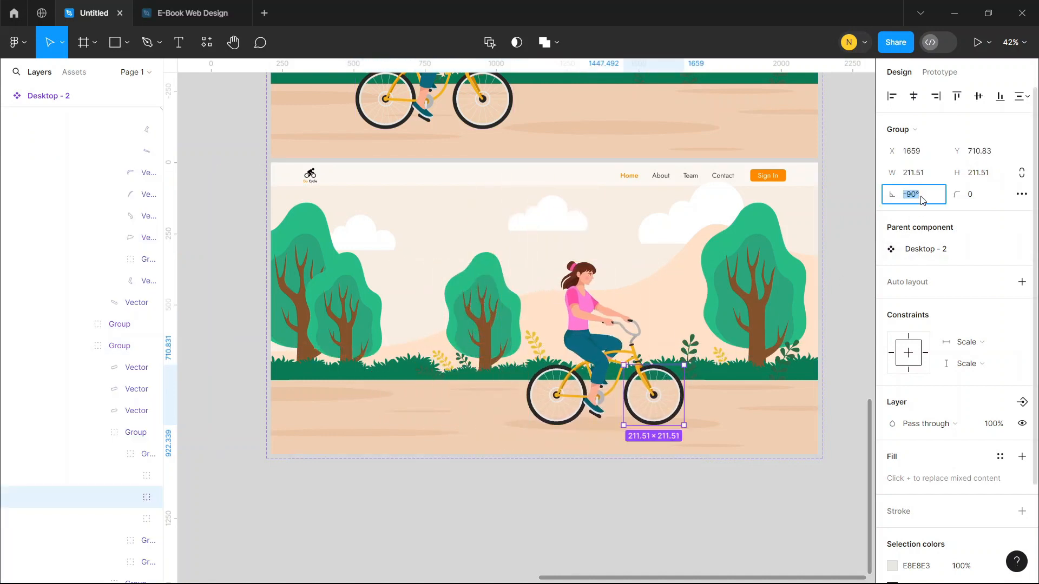
Set the rotation of the bicycle's front wheel group in Variant3 to -150°
type("165")
key("Return")
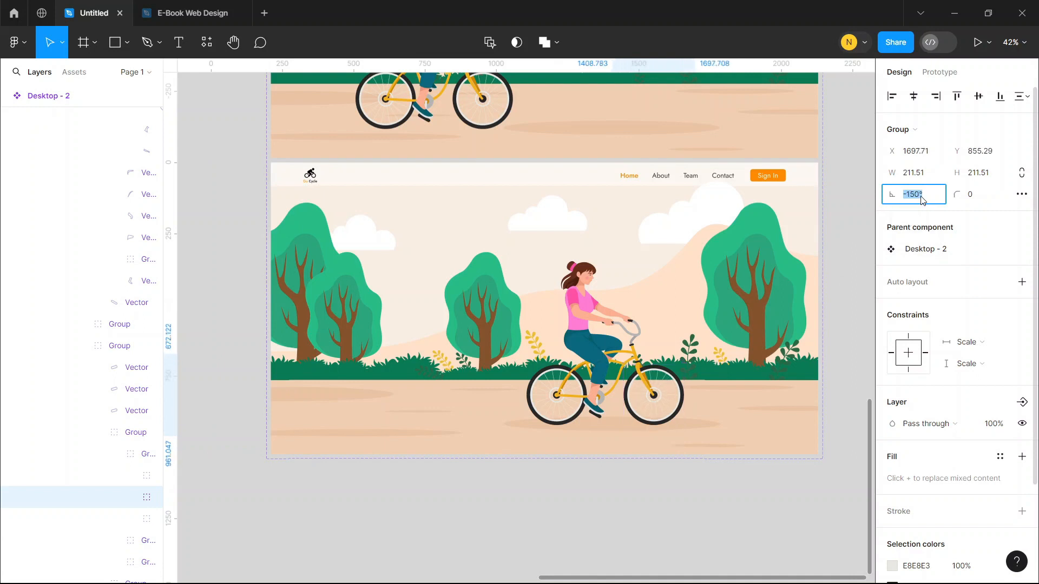
Undo the last rotation change of the front wheel group in Variant3
key("ctrl+z")
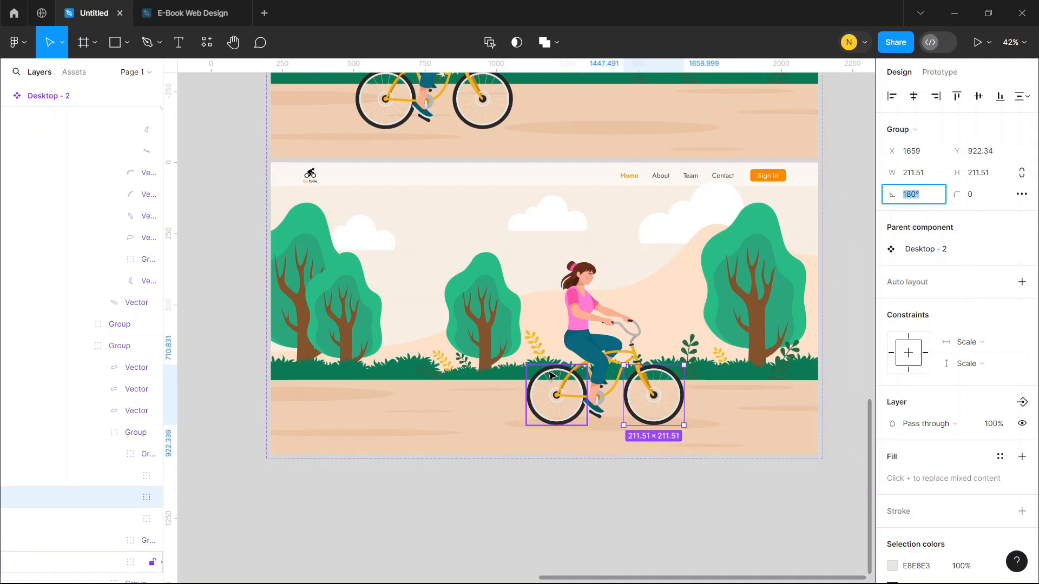
Try rotating the bicycle's rear wheel group in Variant3 to -120°
left_click(900, 220)
left_click(928, 202)
key("shift+Down")
key("shift+Down")
key("shift+Down")
key("shift+Down")
key("shift+Down")
key("shift+Down")
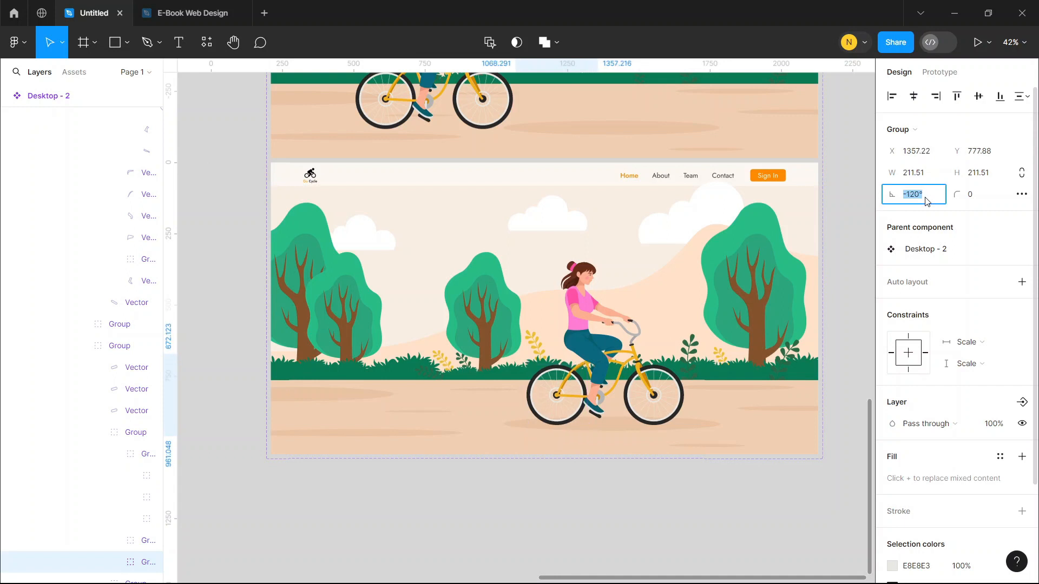
Select the three cloud vectors in Variant3 and shift them 96 px to the left
left_click(681, 210)
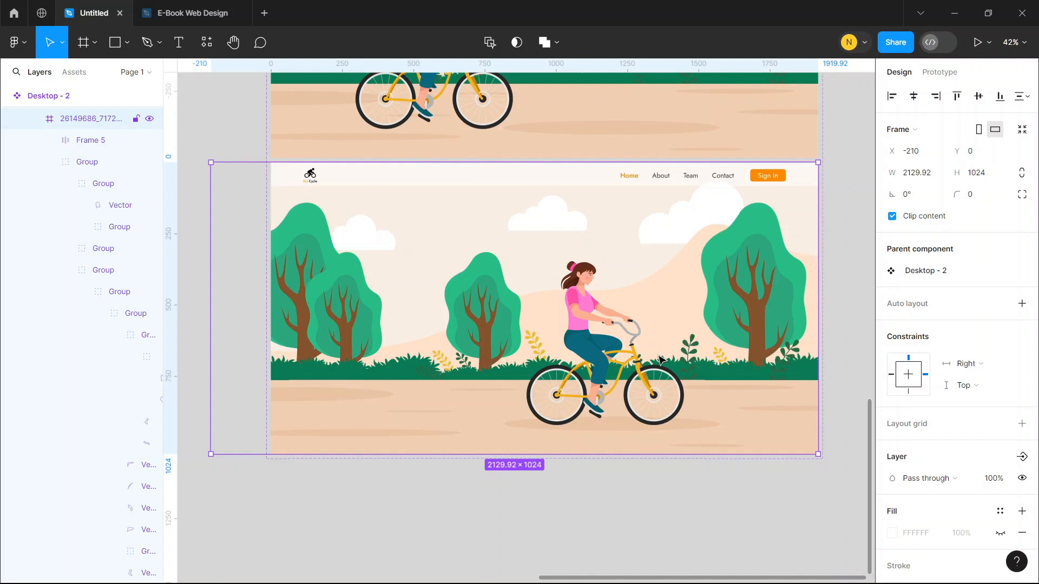
scroll(108, 476, "down", 10)
left_click(103, 411)
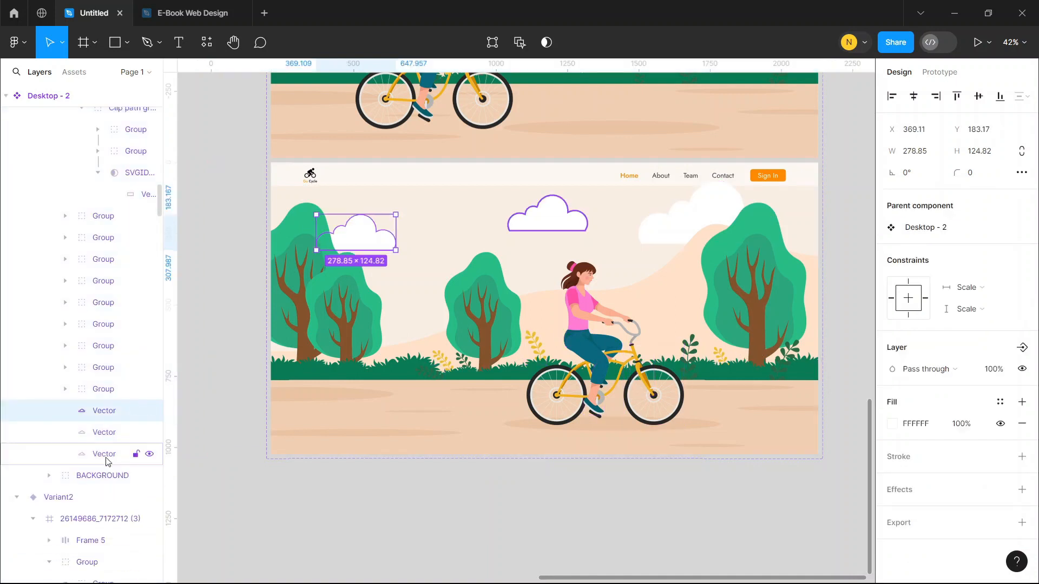
left_click(108, 462, "shift")
key("shift+Left")
key("shift+Left")
key("shift+Left")
key("shift+Left")
key("shift+Left")
key("shift+Left")
key("shift+Left")
key("shift+Left")
key("shift+Left")
key("shift+Left")
Tilt the tall green plant by Variant3's front wheel to about 34° and turn the rightmost plant counter-clockwise to about 65°
left_click(690, 348)
left_click_drag(706, 331, 701, 329)
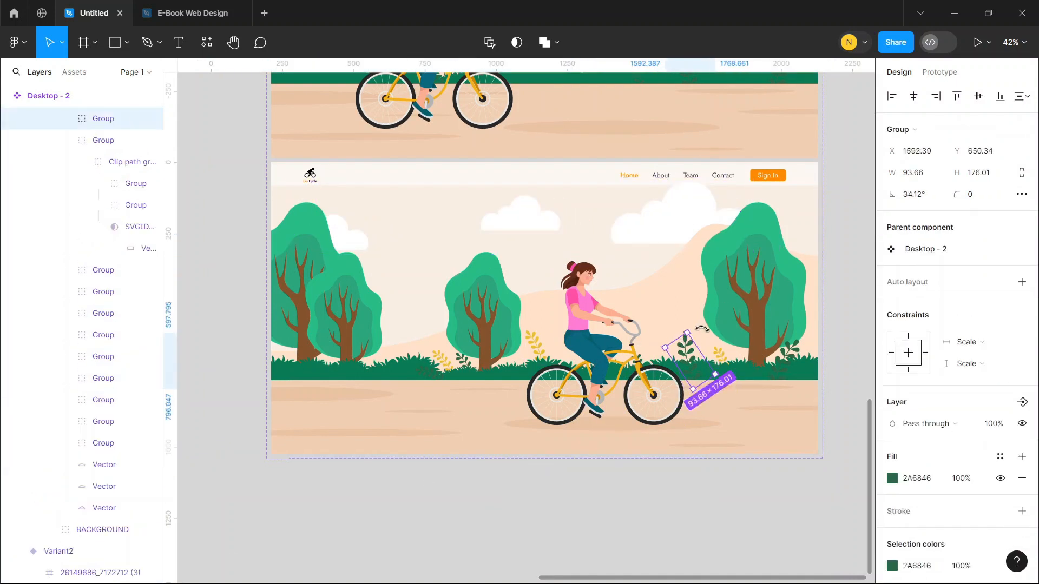
left_click(787, 351)
left_click_drag(805, 335, 777, 336)
left_click(704, 498)
scroll(752, 308, "up", 1)
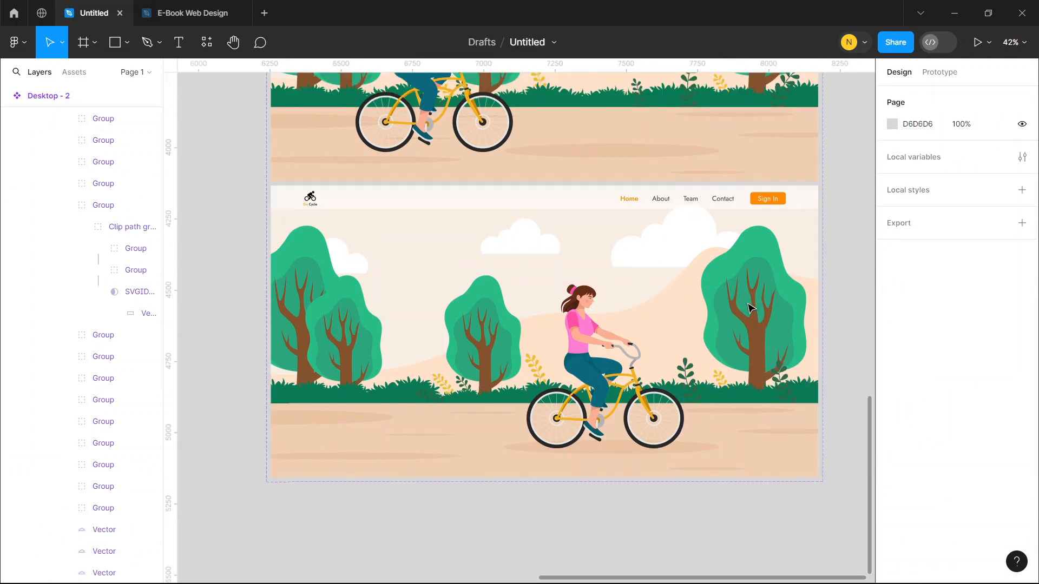
Select Variant3 and add a fourth variant below it
left_click(696, 325)
scroll(669, 352, "down", 1)
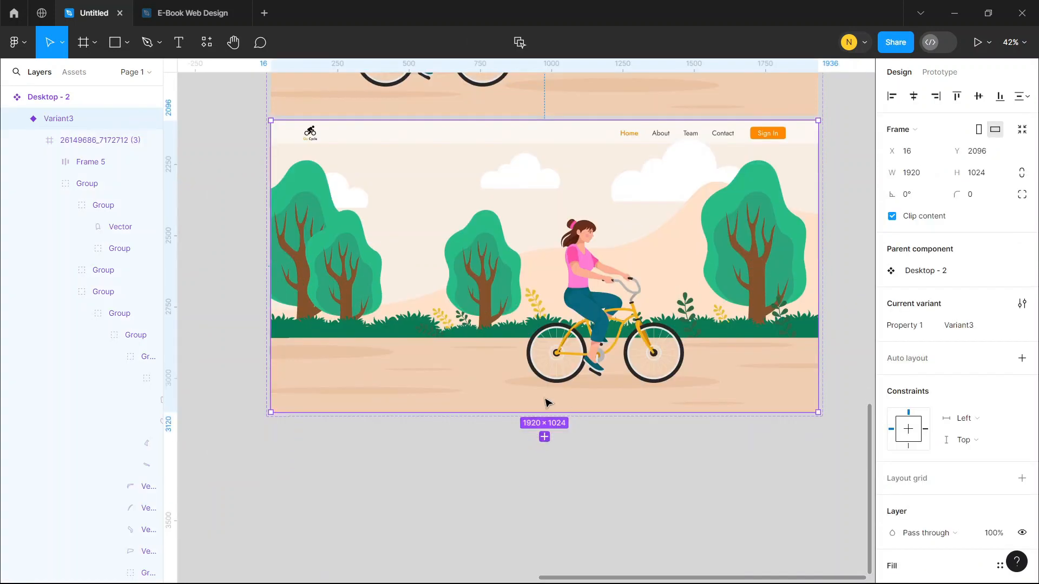
left_click(544, 437)
scroll(595, 422, "down", 1)
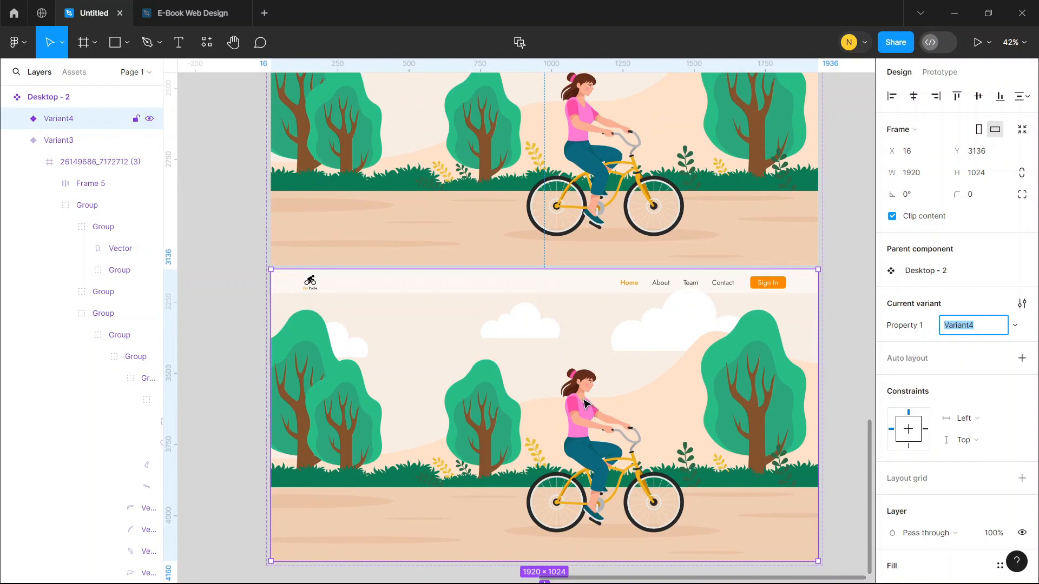
Move Variant4's cyclist group horizontally to X 2075, leaving only the edge of the rear wheel inside the frame
left_click(584, 403)
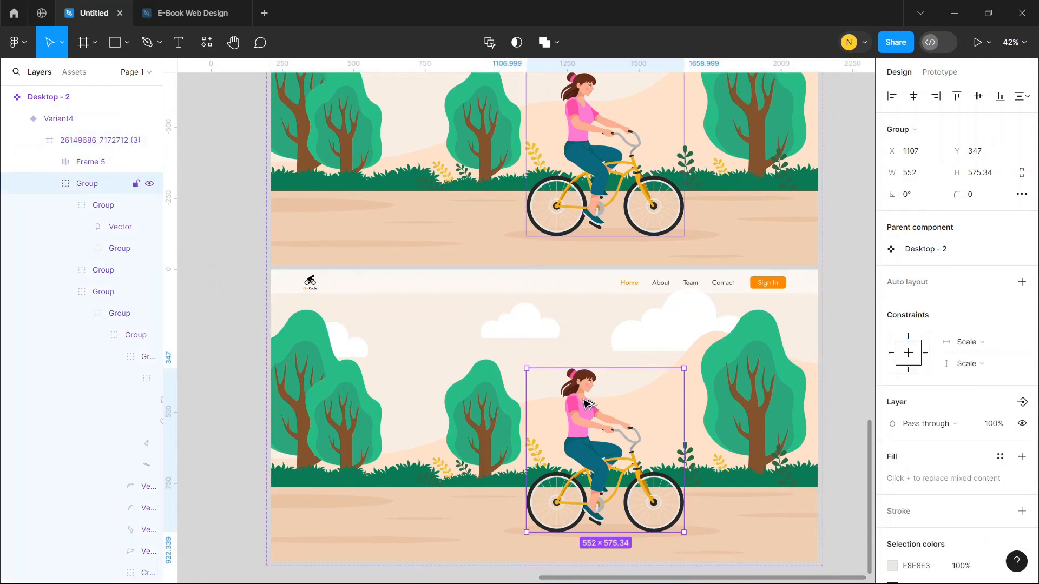
left_click_drag(585, 401, 587, 402)
key("alt+shift+Right")
key("alt+shift+Right")
key("alt+shift+Right")
key("alt+shift+Right")
key("alt+shift+Right")
key("alt+shift+Right")
key("alt+shift+Right")
key("alt+shift+Right")
key("alt+shift+Right")
key("alt+shift+Right")
key("alt+shift+Right")
key("alt+shift+Right")
key("alt+shift+Right")
key("alt+shift+Right")
key("alt+shift+Right")
key("alt+shift+Right")
key("alt+shift+Right")
key("alt+shift+Right")
key("alt+shift+Right")
key("alt+shift+Right")
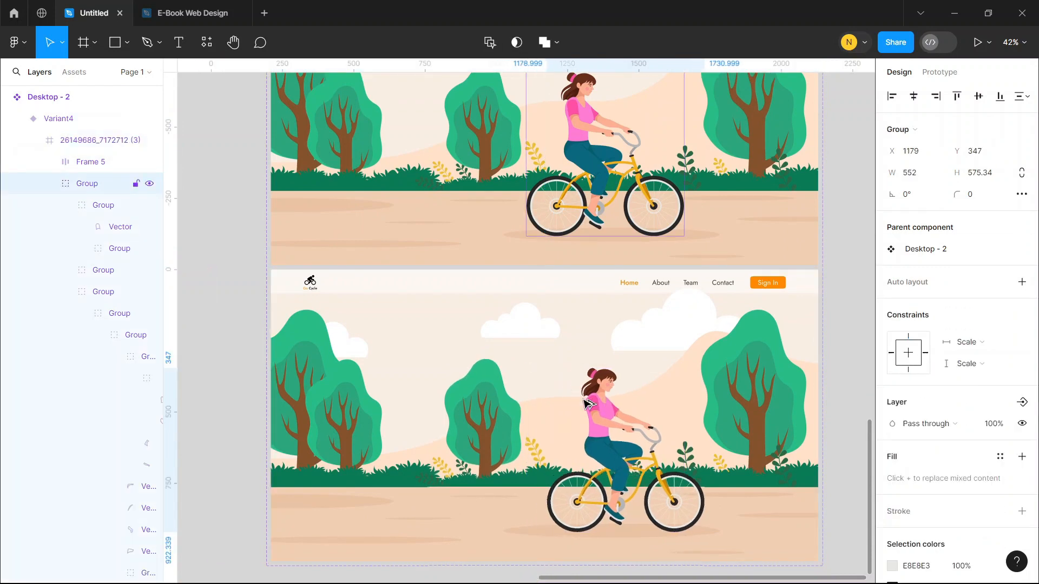
key("alt+shift+Right")
key("alt+shift+Right")
key("alt+shift+Right")
key("alt+shift+Right")
key("alt+shift+Right")
key("alt+shift+Right")
key("alt+shift+Right")
key("alt+shift+Right")
key("alt+shift+Right")
key("alt+shift+Right")
key("alt+shift+Right")
key("alt+shift+Right")
key("alt+shift+Right")
key("alt+shift+Right")
key("alt+shift+Right")
key("alt+shift+Right")
key("alt+shift+Right")
key("alt+shift+Right")
key("alt+shift+Right")
key("alt+shift+Right")
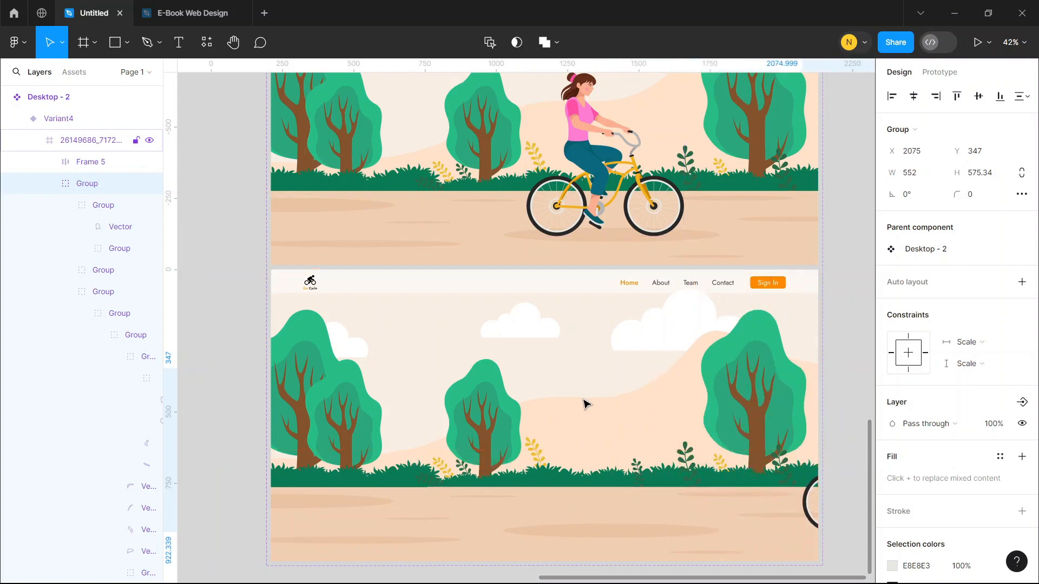
Select the bicycle's rear wheel group in Variant4 and set its rotation to 90°
scroll(585, 401, "down", 2)
double_click(812, 425)
double_click(811, 425)
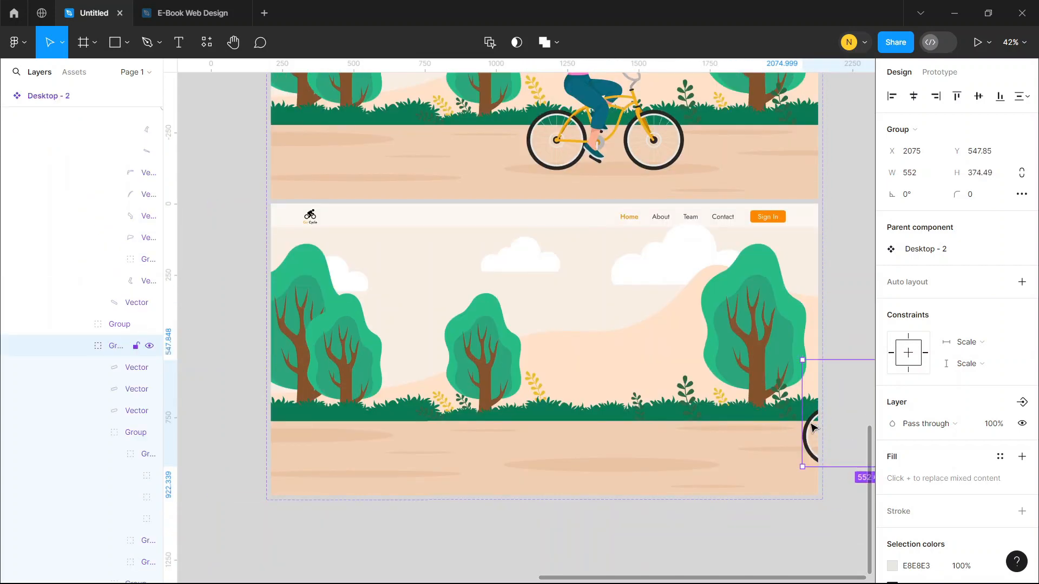
double_click(812, 425)
double_click(811, 425)
left_click(929, 199)
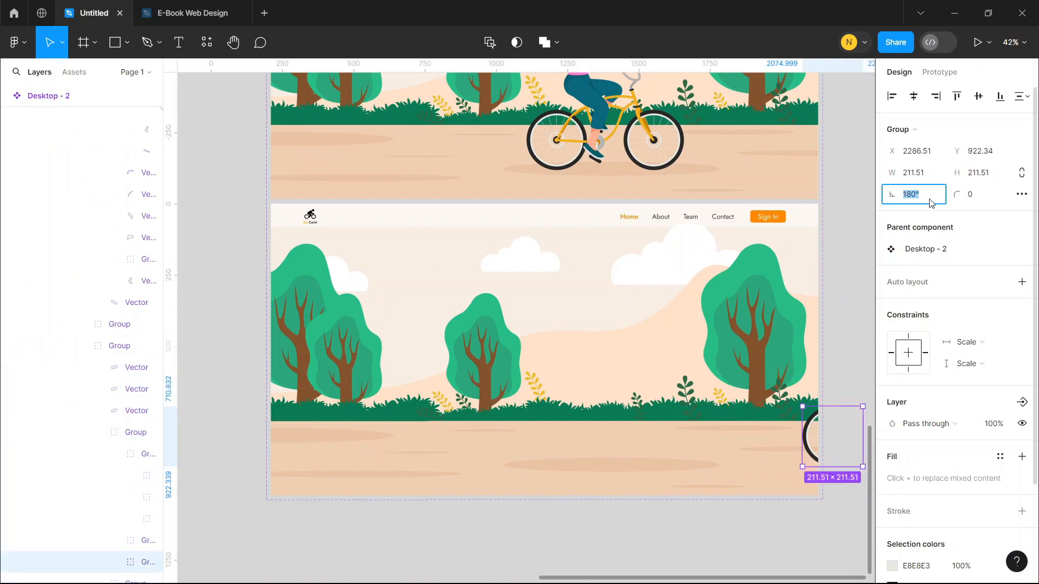
type("90")
key("Return")
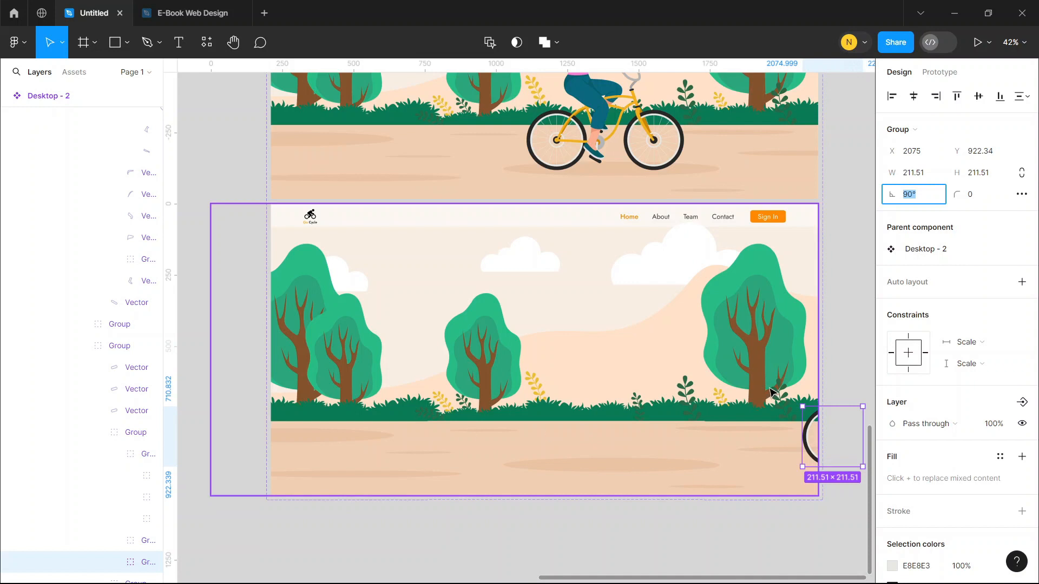
Select the bicycle's front wheel group outside Variant4's frame and set its rotation to 90°
scroll(747, 443, "right", 3)
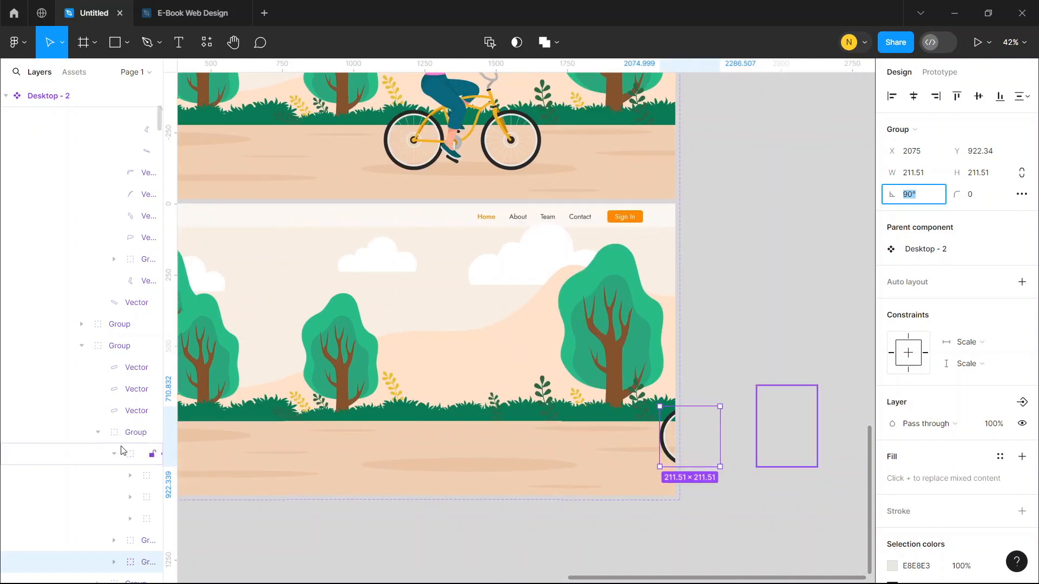
scroll(135, 379, "down", 4)
left_click(145, 295)
left_click(916, 194)
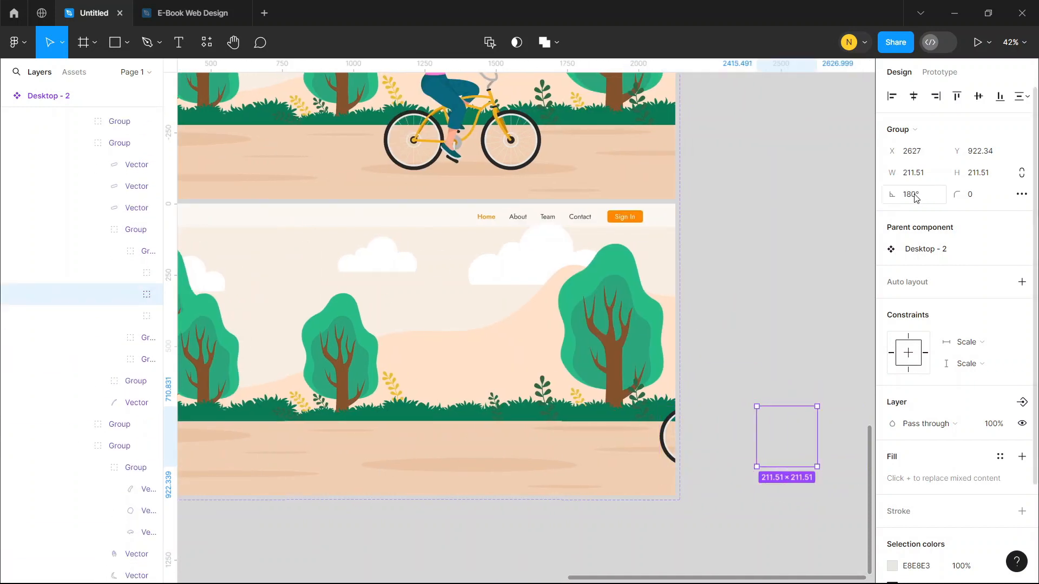
type("135")
key("Return")
type("90")
key("Return")
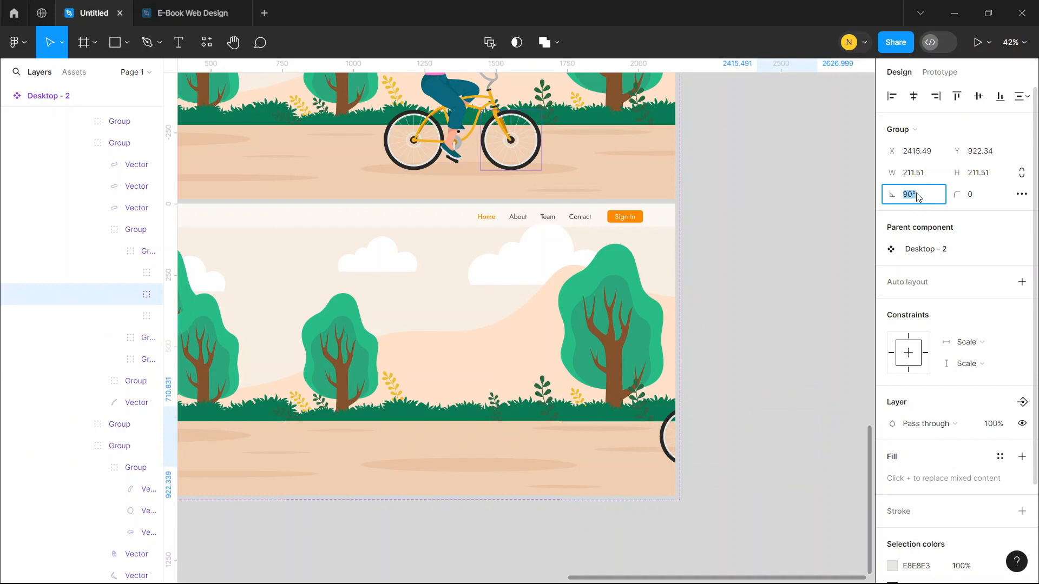
left_click(744, 246)
Select the three cloud vectors in Variant4 and shift them about 360 px to the left
scroll(745, 246, "left", 3)
scroll(669, 298, "down", 2)
scroll(683, 292, "up", 3)
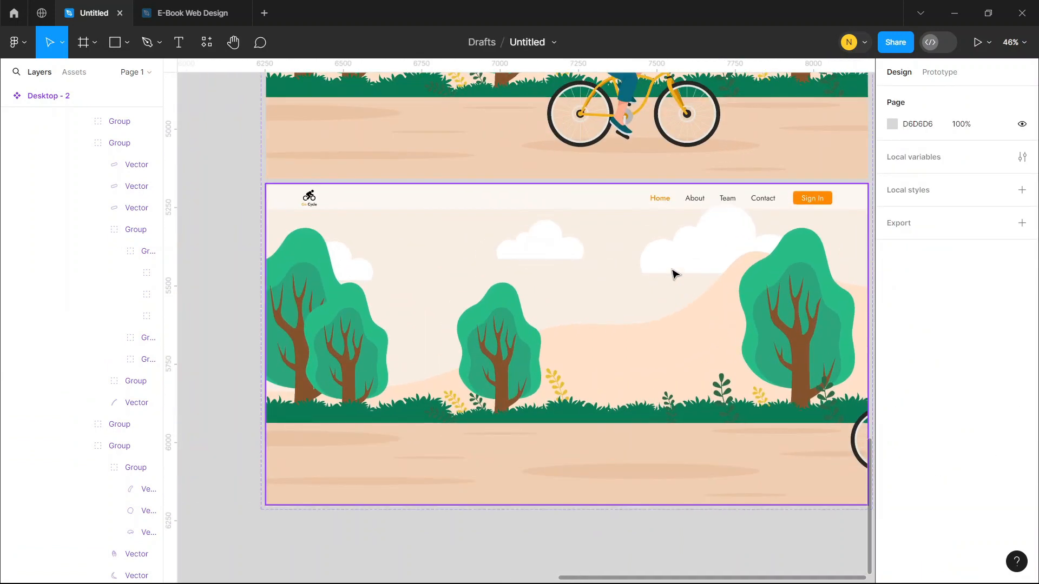
left_click(673, 273)
scroll(557, 310, "right", 3)
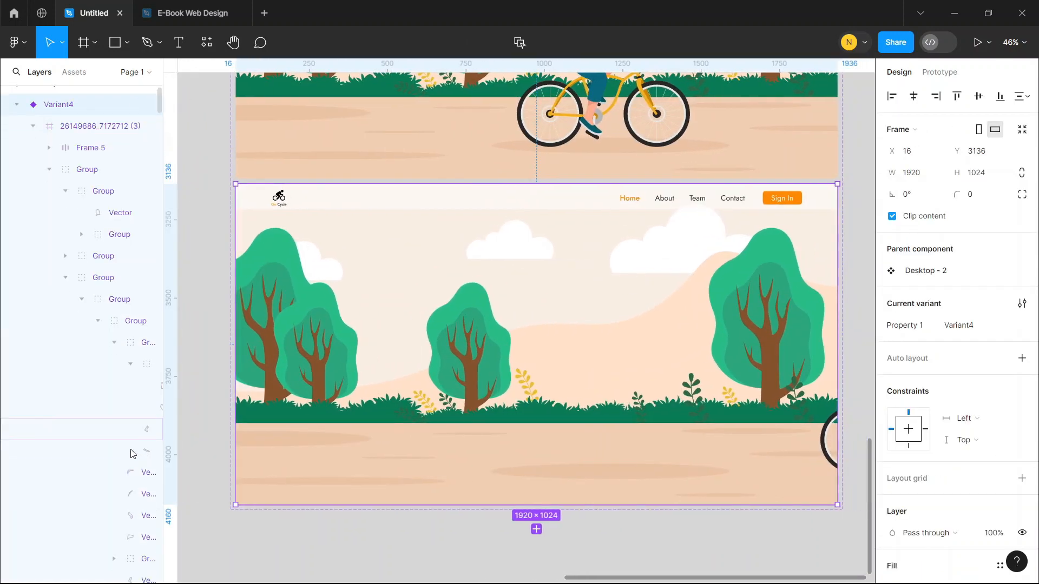
scroll(132, 449, "down", 10)
left_click(104, 297)
left_click(111, 347, "shift")
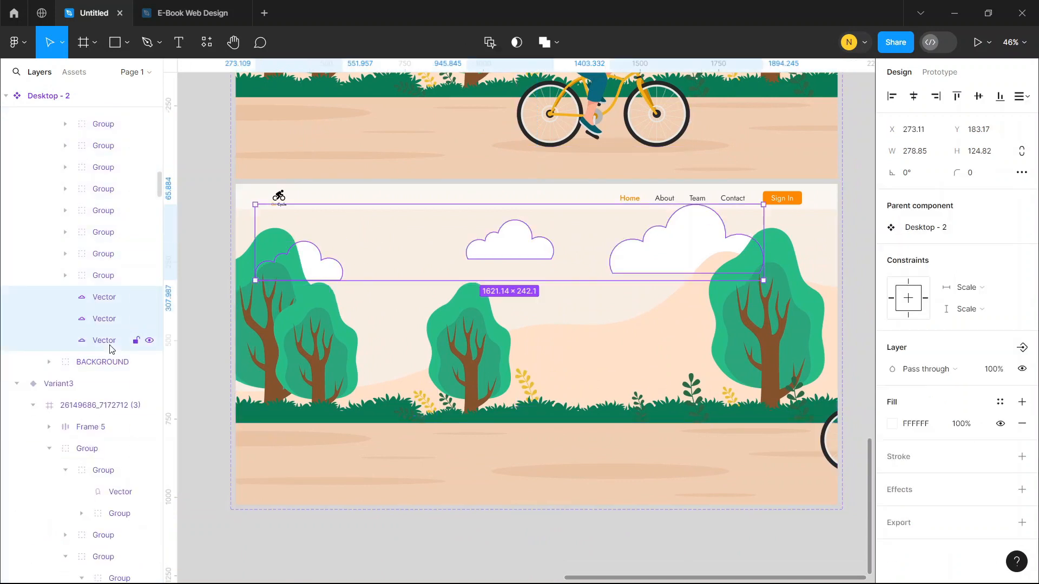
key("shift+Left")
key("shift+Left")
key("shift+Left")
key("shift+Left")
key("shift+Left")
key("shift+Left")
key("shift+Left")
key("shift+Left")
key("shift+Left")
key("shift+Left")
key("shift+Left")
key("shift+Left")
key("shift+Left")
key("shift+Left")
key("shift+Left")
key("shift+Left")
key("shift+Left")
key("shift+Left")
key("shift+Left")
key("shift+Left")
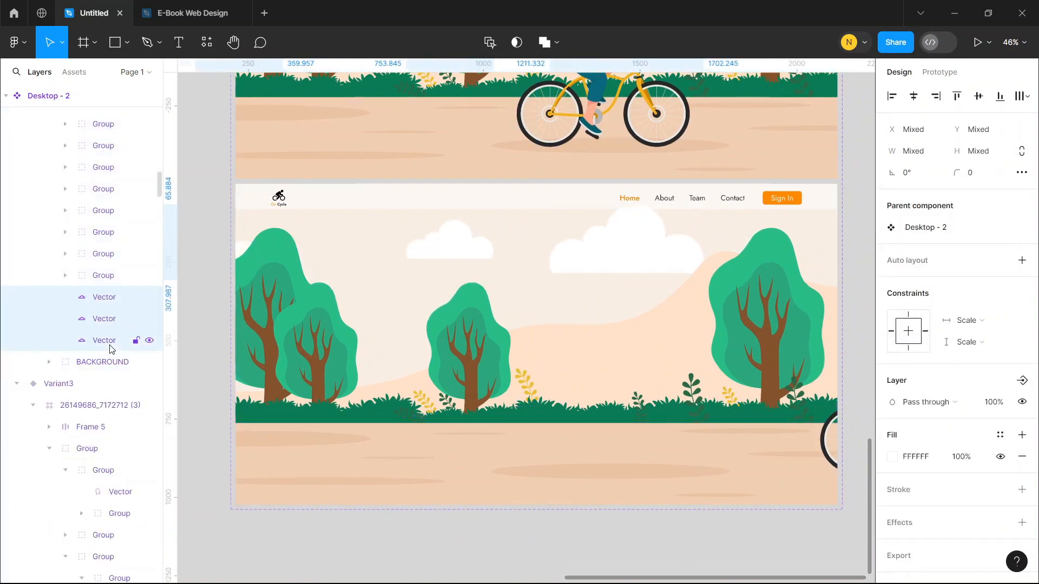
key("shift+Left")
key("shift+Left")
key("shift+Left")
key("shift+Left")
key("shift+Left")
key("shift+Left")
key("shift+Left")
key("shift+Left")
key("shift+Left")
key("shift+Left")
key("shift+Left")
key("shift+Left")
key("shift+Left")
key("shift+Left")
key("shift+Left")
key("shift+Left")
key("shift+Left")
key("shift+Left")
key("shift+Left")
key("shift+Left")
Tilt the two green plants nearest Variant4's rightmost tree clockwise and the smaller green plant before them slightly counter-clockwise
left_click(694, 395)
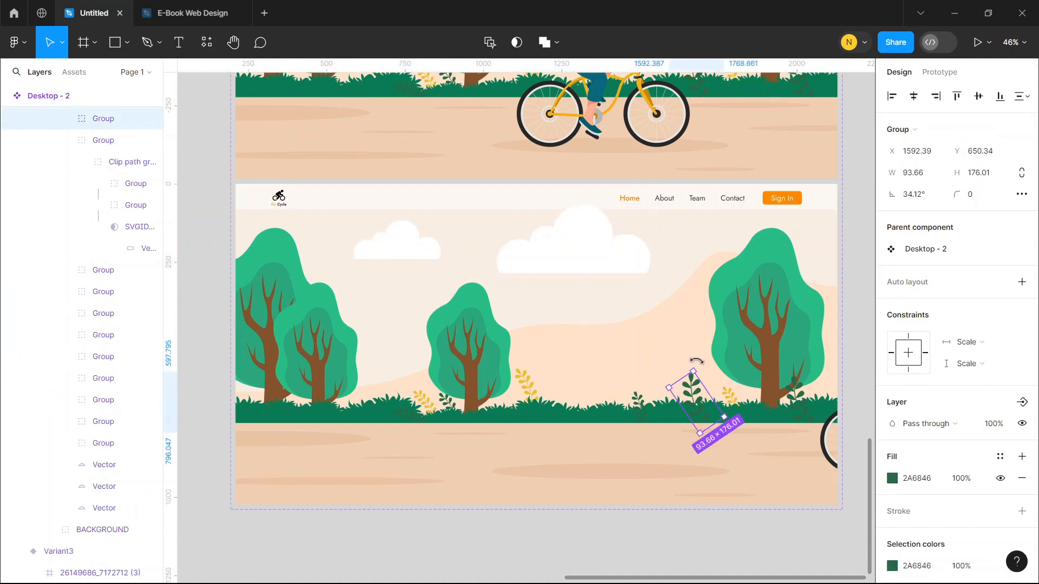
left_click_drag(697, 361, 724, 372)
left_click(800, 395)
double_click(798, 385)
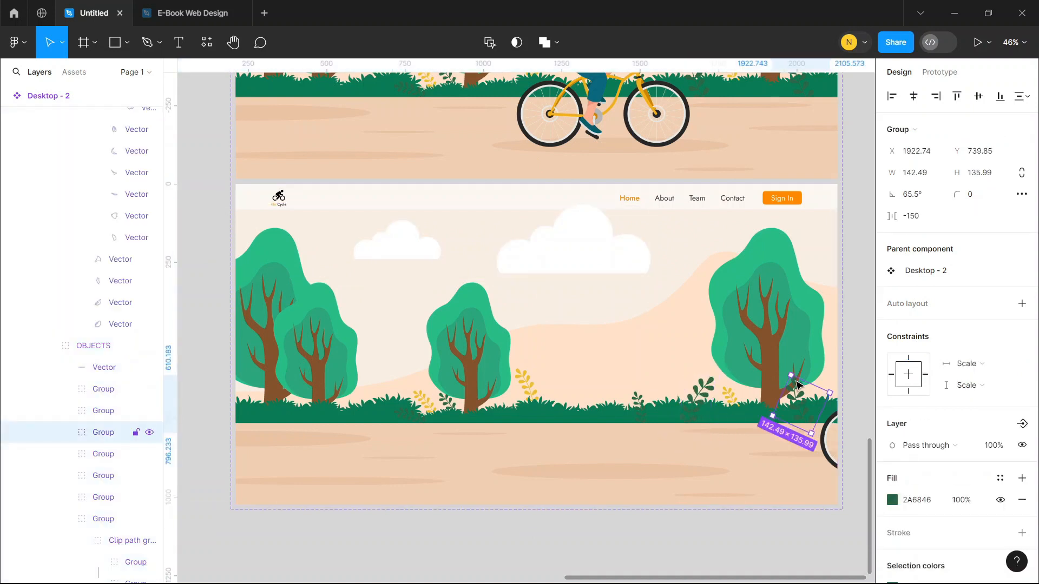
left_click_drag(794, 371, 816, 372)
left_click(640, 403)
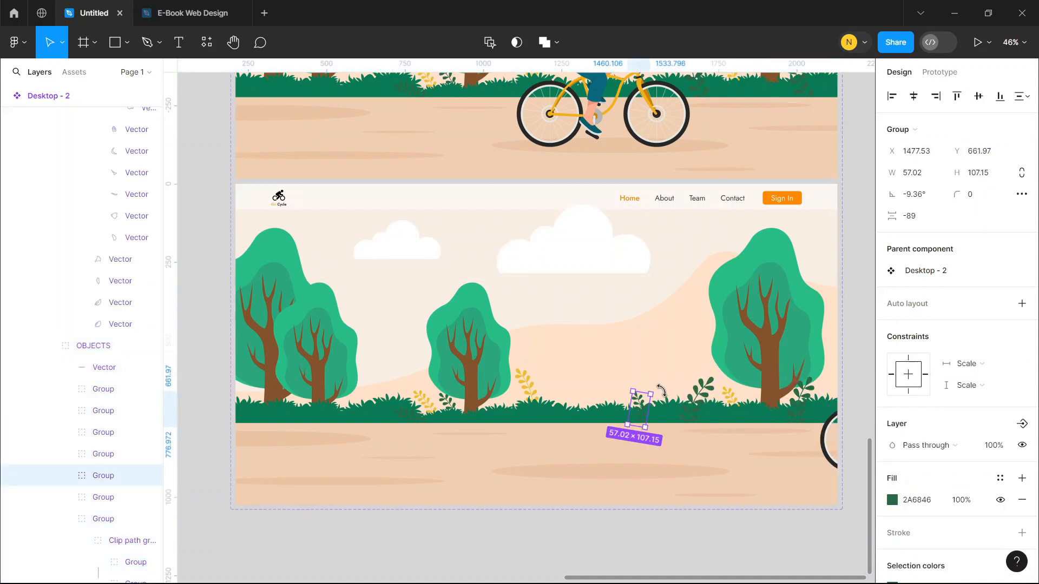
left_click_drag(661, 390, 642, 387)
key("Escape")
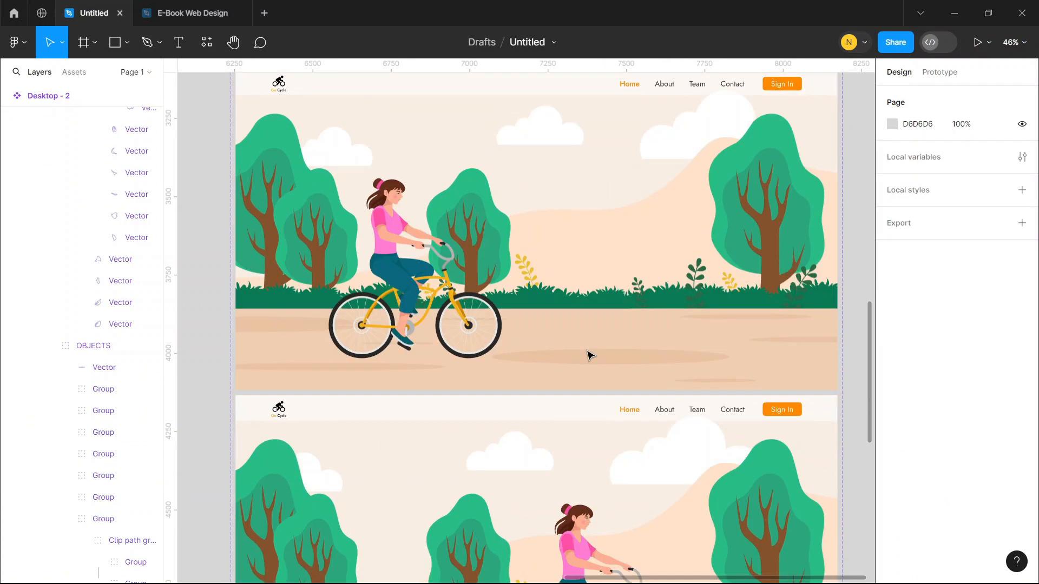
Add a prototype connection from the Default variant to Variant2
scroll(594, 356, "up", 7)
left_click(634, 287)
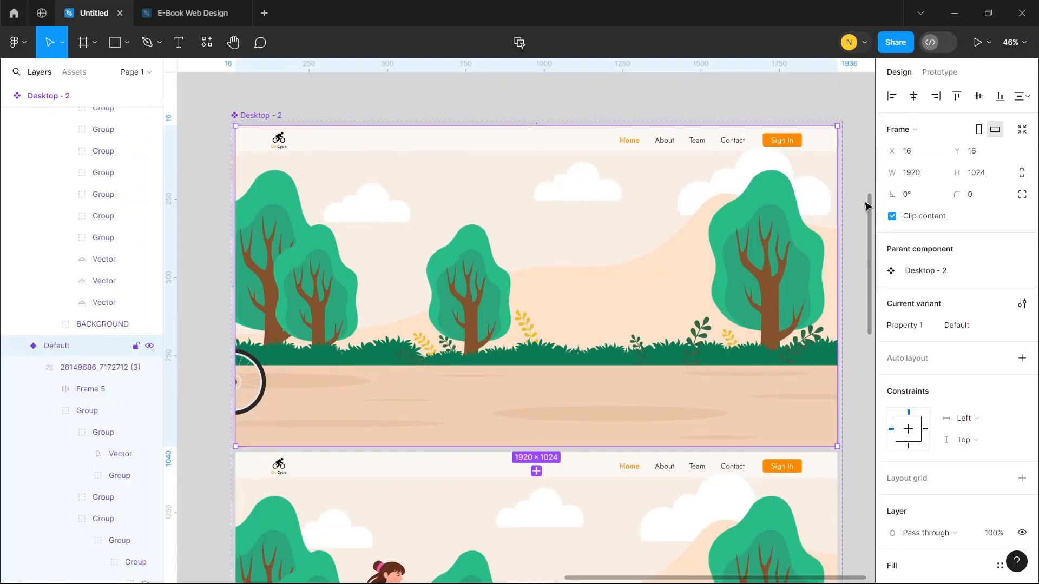
left_click(942, 73)
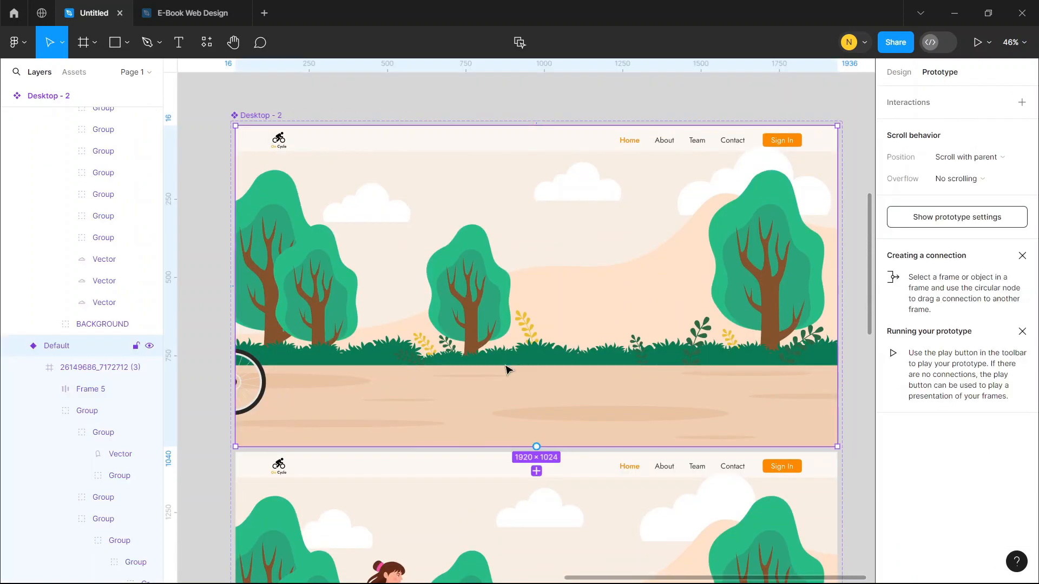
left_click_drag(538, 449, 534, 483)
scroll(519, 422, "down", 3)
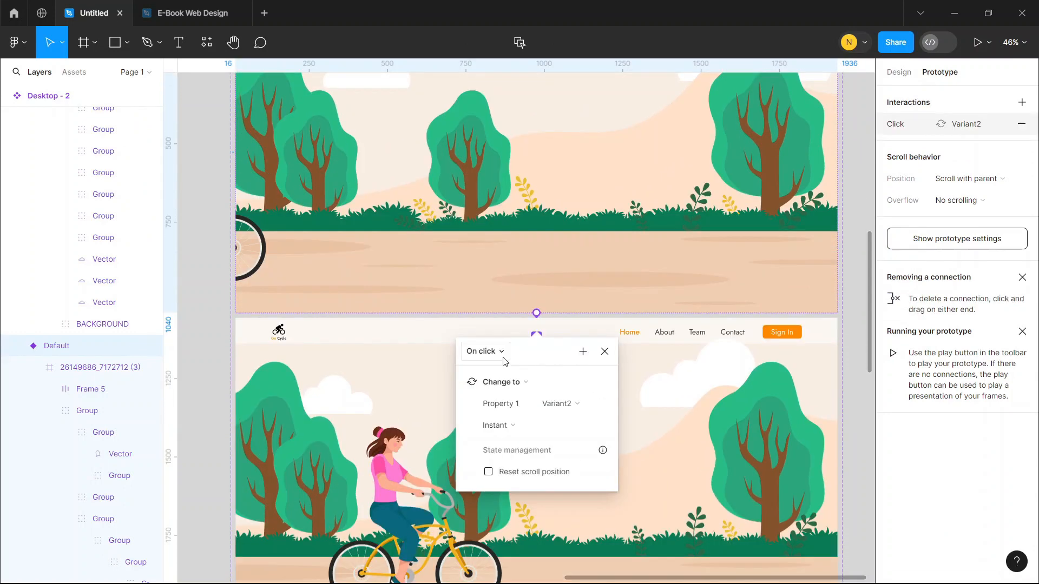
Trigger the Default-to-Variant2 interaction after a delay of 1 ms
left_click(503, 357)
left_click(504, 519)
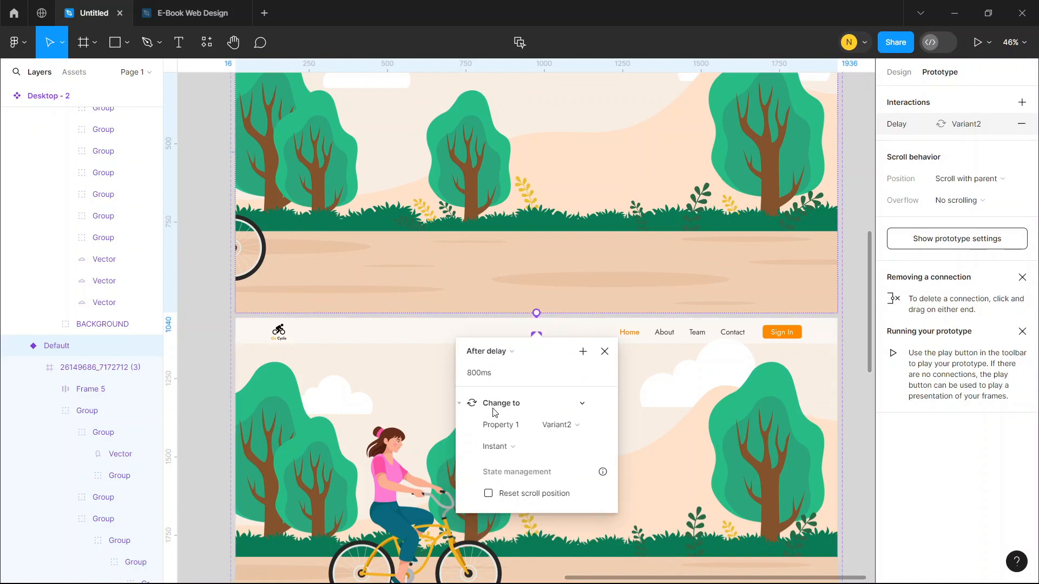
left_click(492, 379)
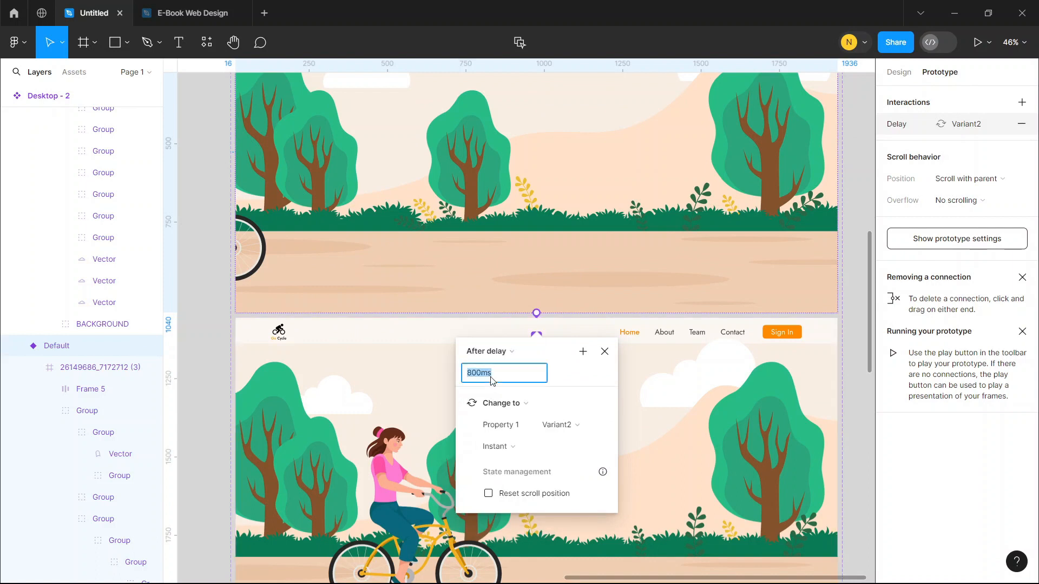
Set the Default-to-Variant2 transition to Smart animate with Linear easing and a duration of 5000 ms
left_click(512, 450)
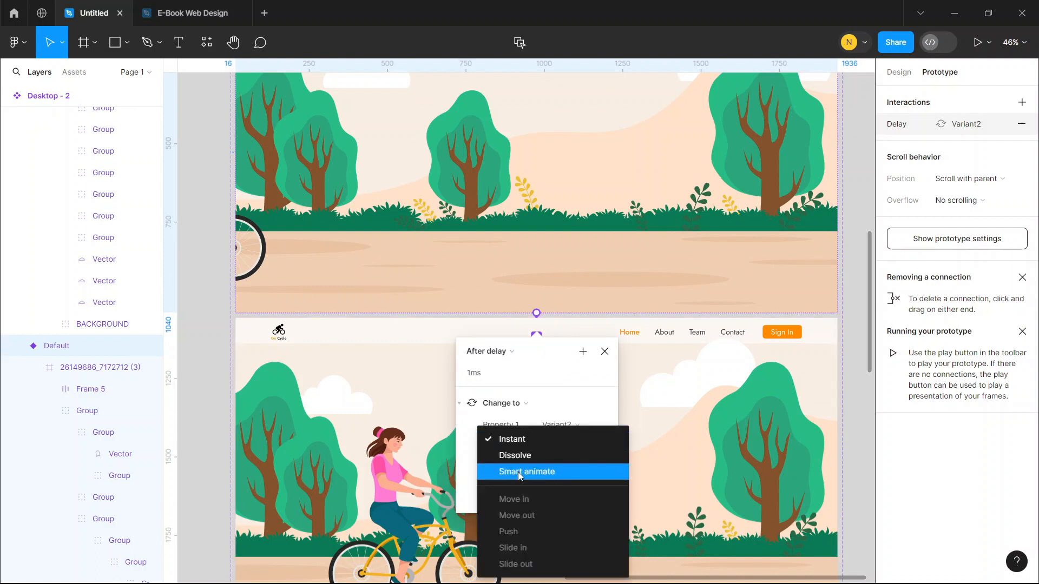
left_click(518, 472)
left_click(518, 468)
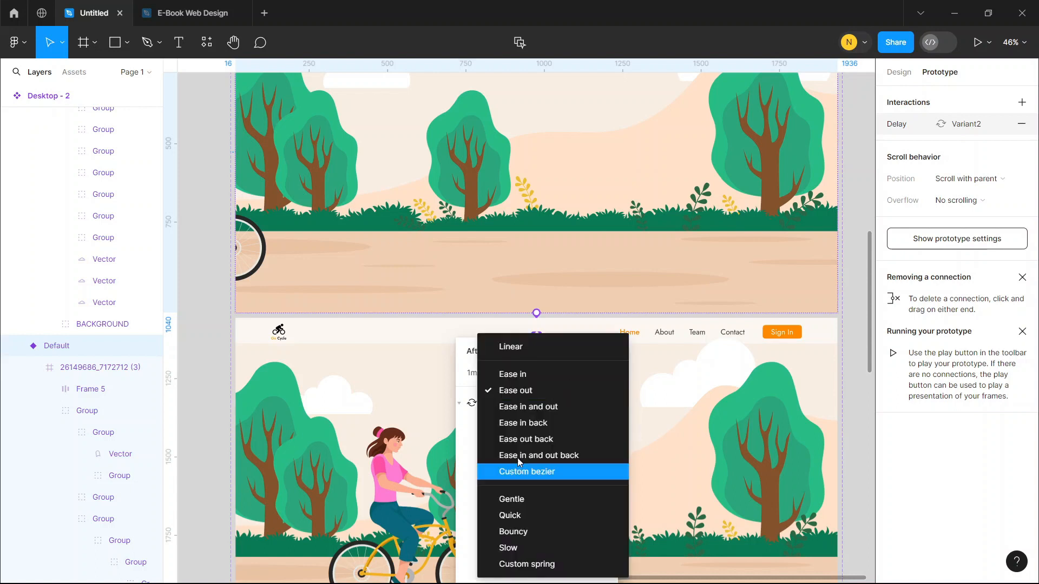
left_click(529, 348)
left_click(566, 468)
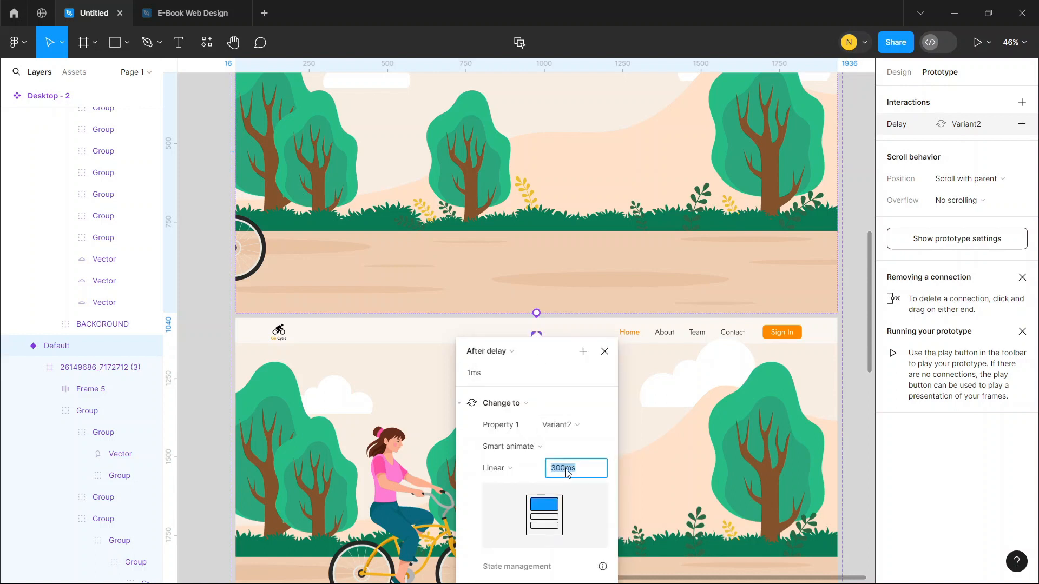
type("50000")
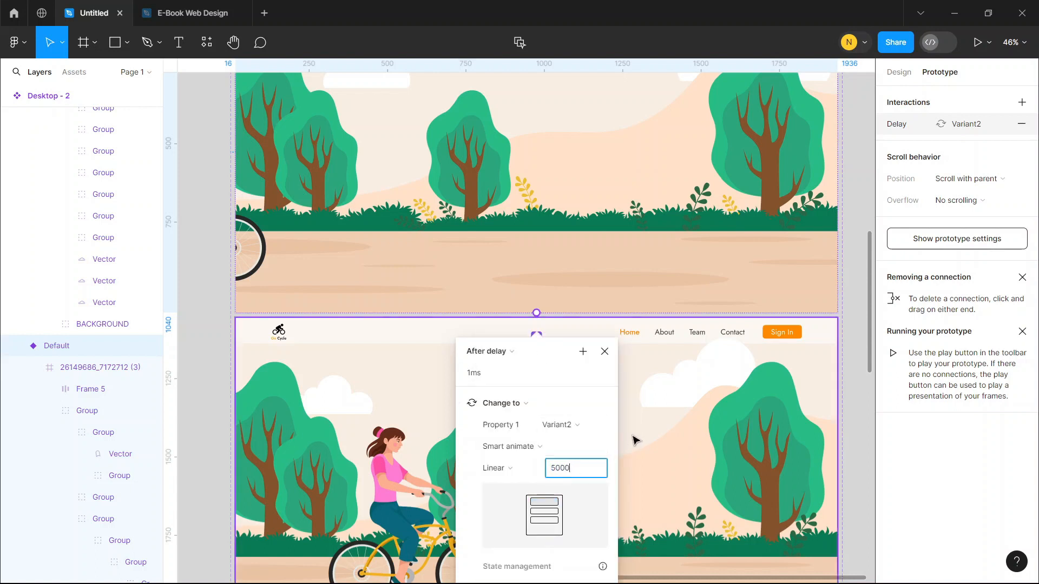
Connect Variant2 to Variant3 with an interaction triggered after a delay of 1 ms
left_click(633, 434)
scroll(633, 434, "down", 5)
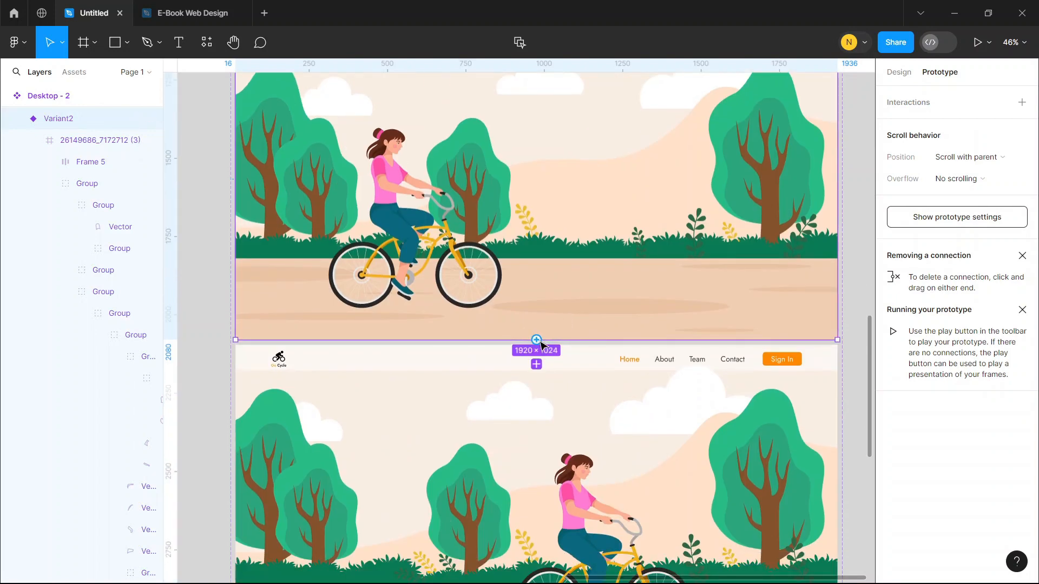
left_click(539, 341)
scroll(540, 379, "down", 2)
left_click(482, 317)
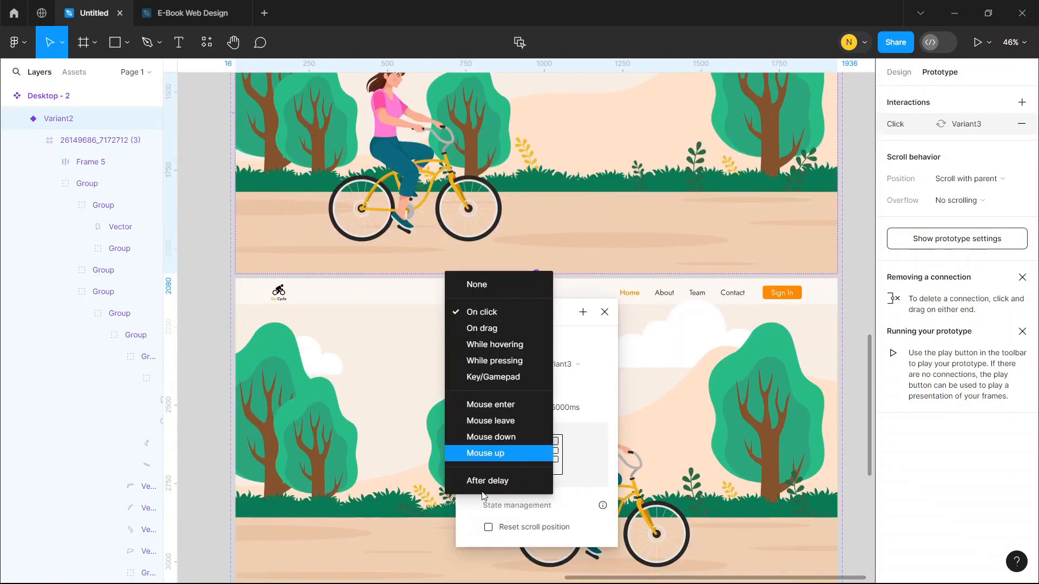
left_click(489, 481)
left_click(493, 344)
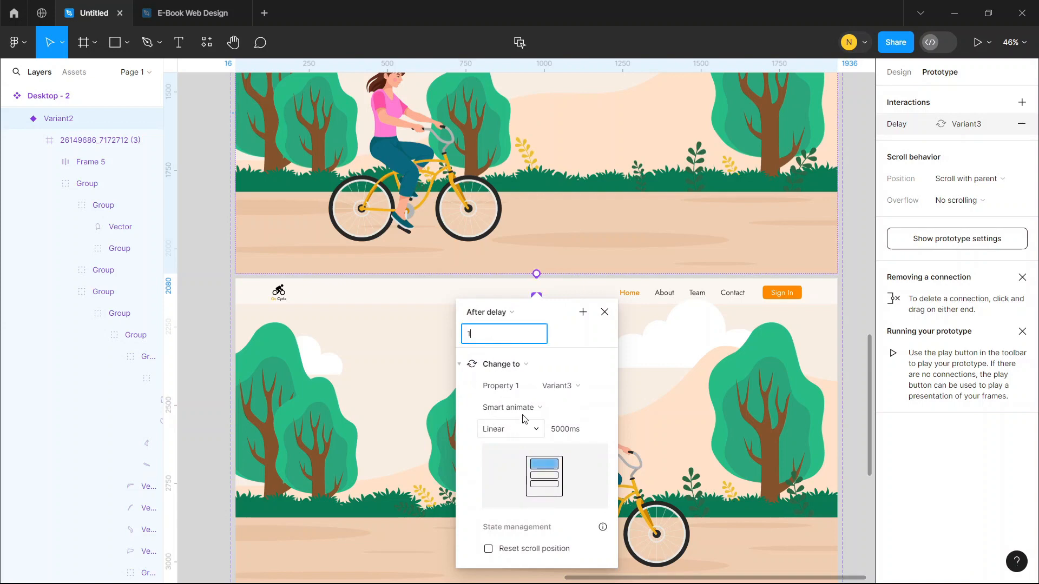
Connect Variant3 to Variant4 with an interaction triggered after a delay of 1 ms
scroll(764, 311, "down", 1)
left_click(739, 311)
scroll(698, 332, "down", 4)
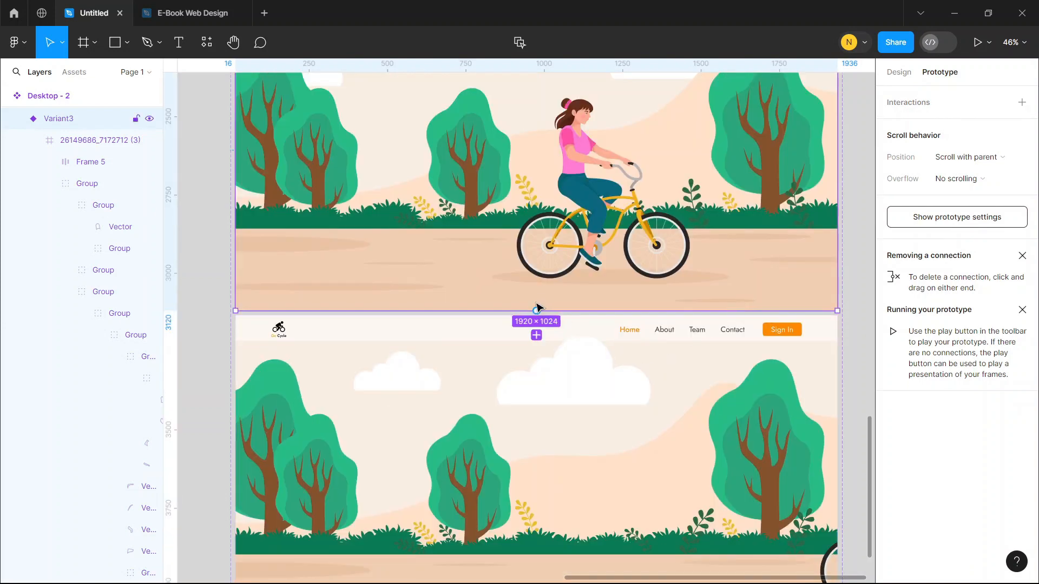
left_click(536, 335)
left_click(491, 350)
left_click(487, 520)
type("1")
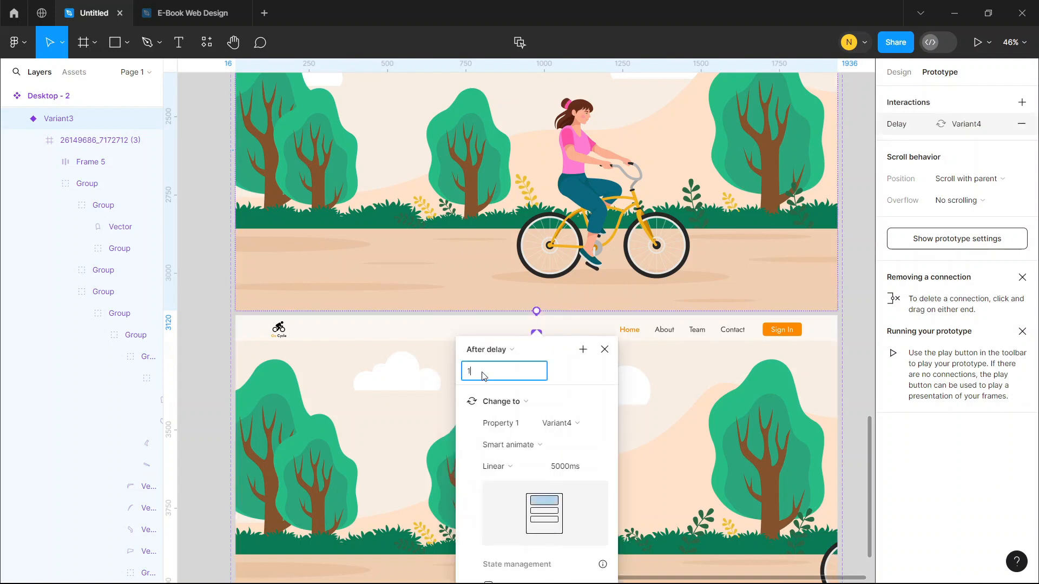
Connect Variant4 back to the Default variant with an After delay trigger and an Instant transition
left_click(749, 375)
scroll(749, 375, "down", 3)
scroll(749, 375, "up", 3)
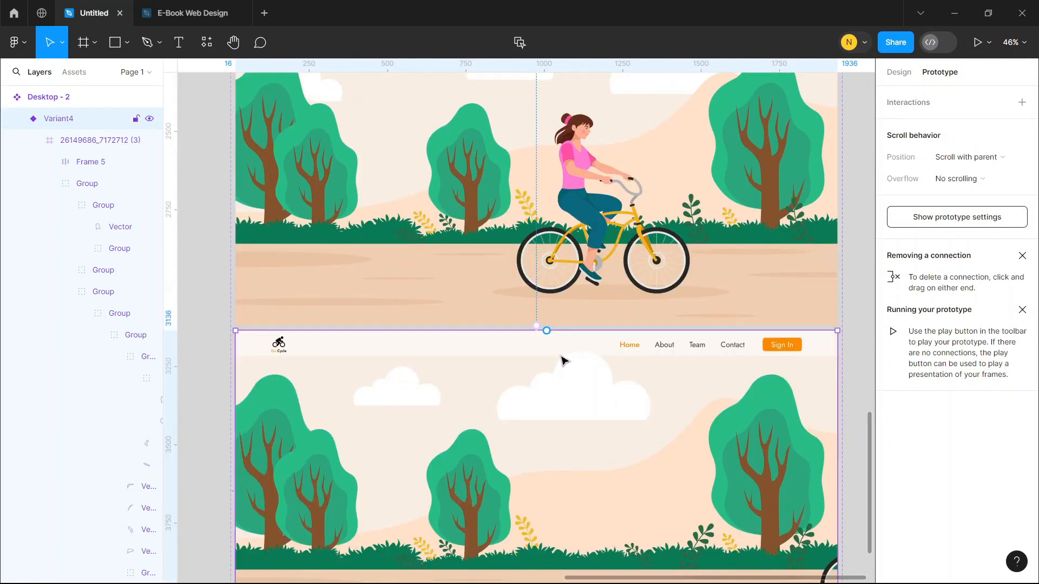
left_click_drag(555, 177, 566, 143)
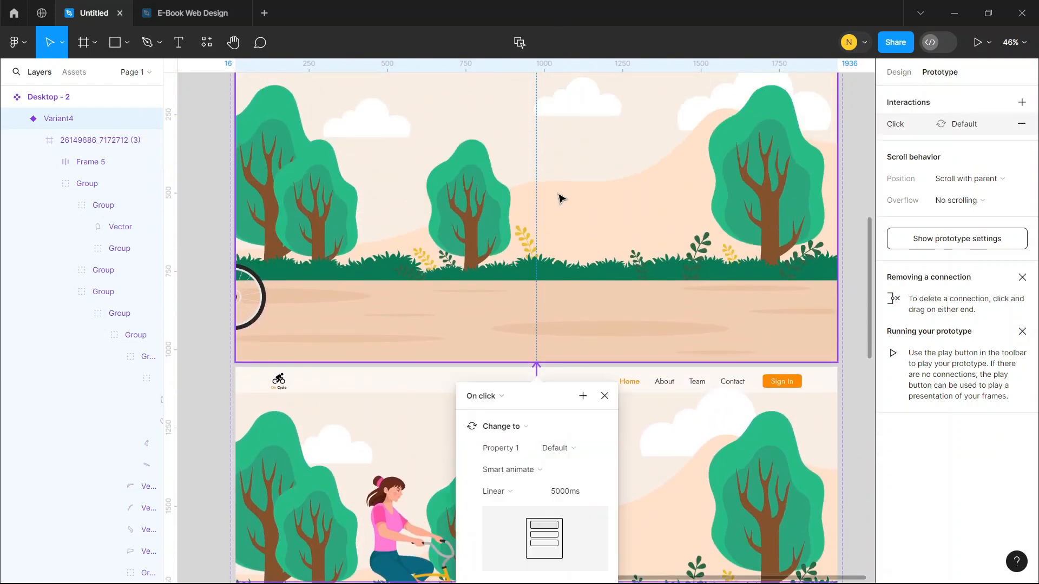
left_click(496, 396)
left_click(490, 560)
left_click(493, 418)
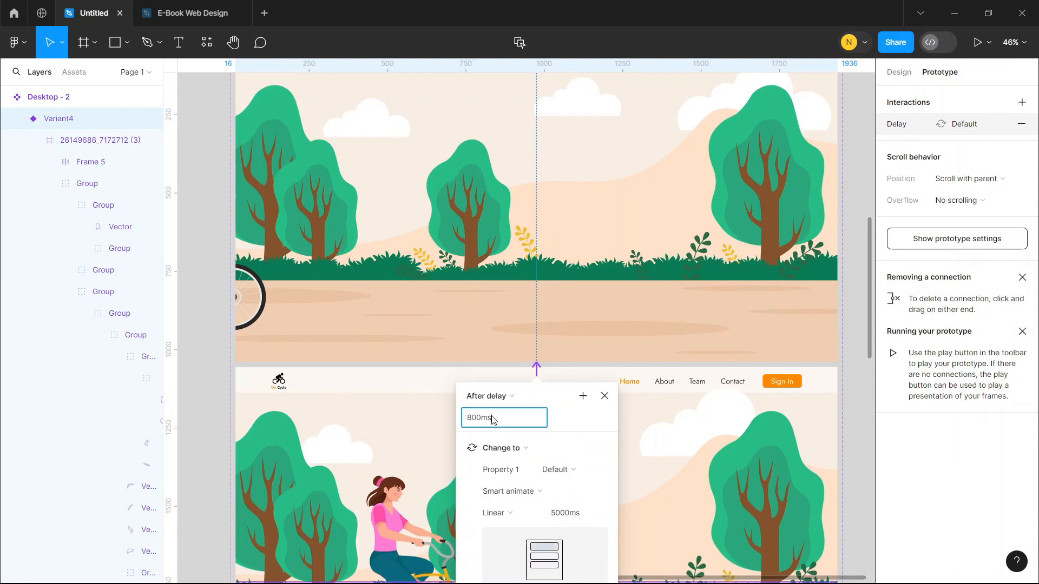
left_click(528, 493)
left_click(526, 437)
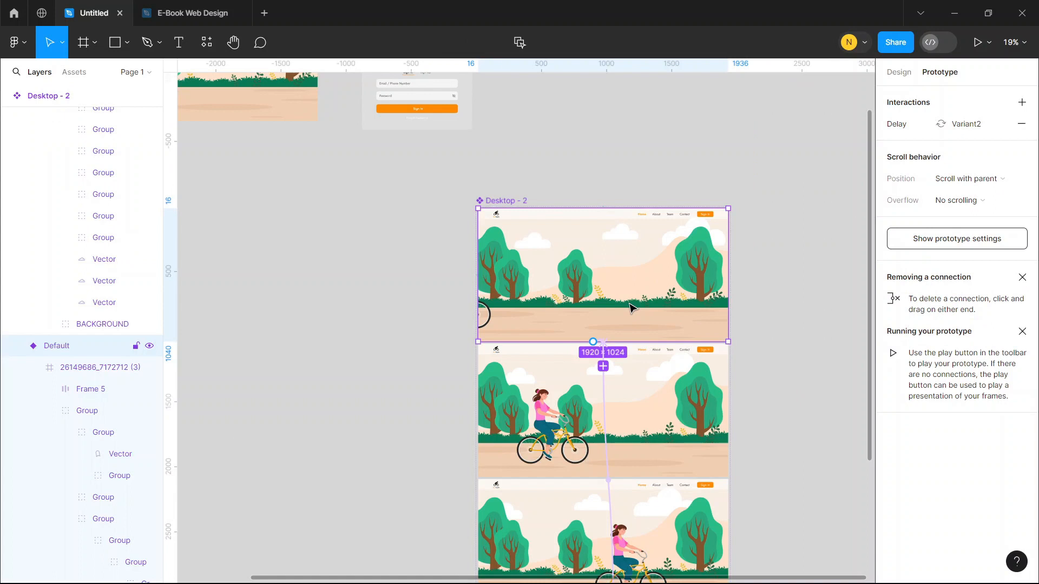
Copy the Default variant and paste it to replace the Desktop - 1 frame
right_click(629, 304)
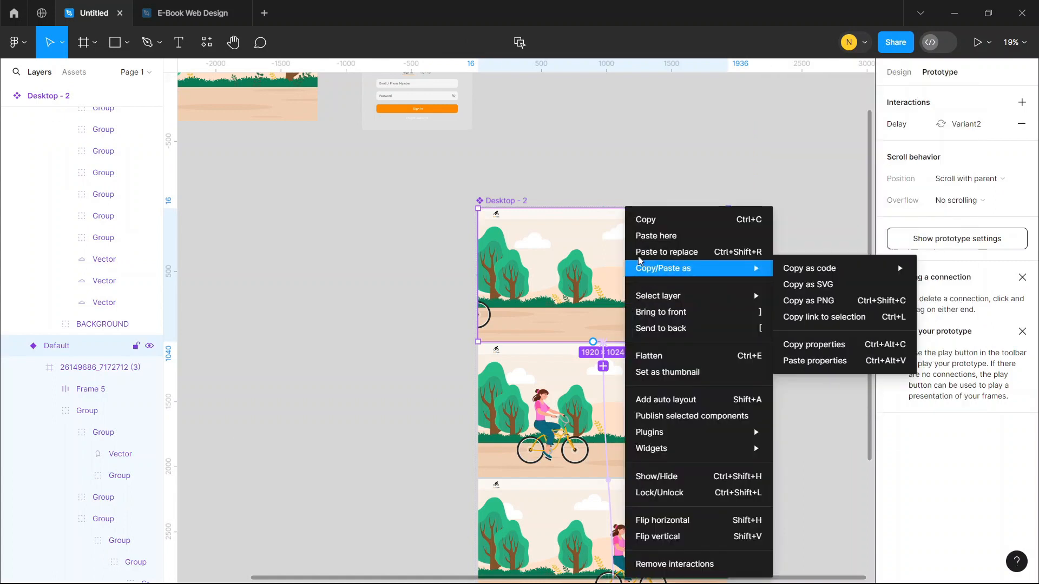
left_click(646, 220)
scroll(496, 204, "up", 4)
scroll(496, 204, "left", 6)
left_click(504, 232)
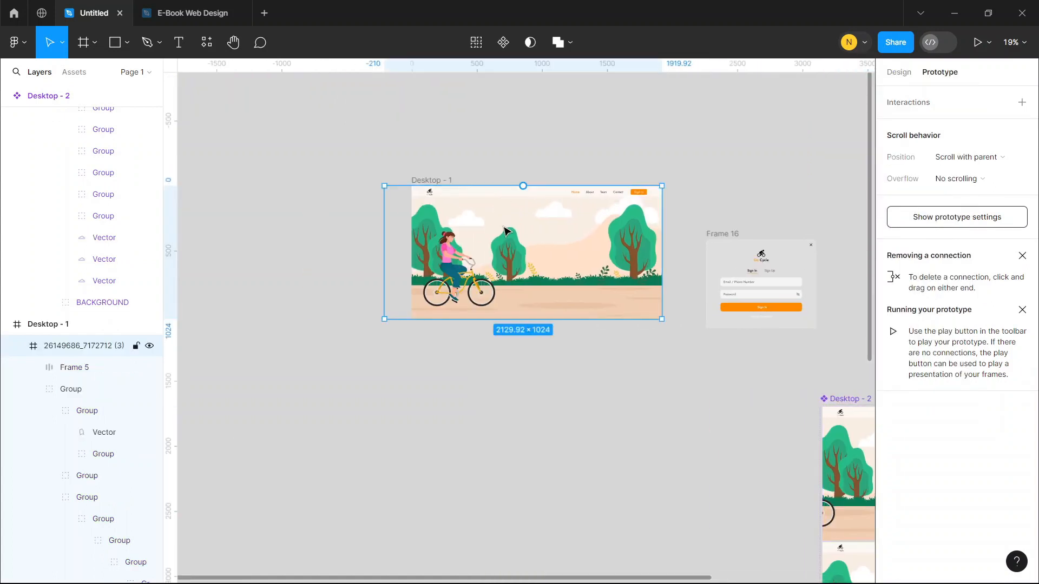
left_click(442, 181)
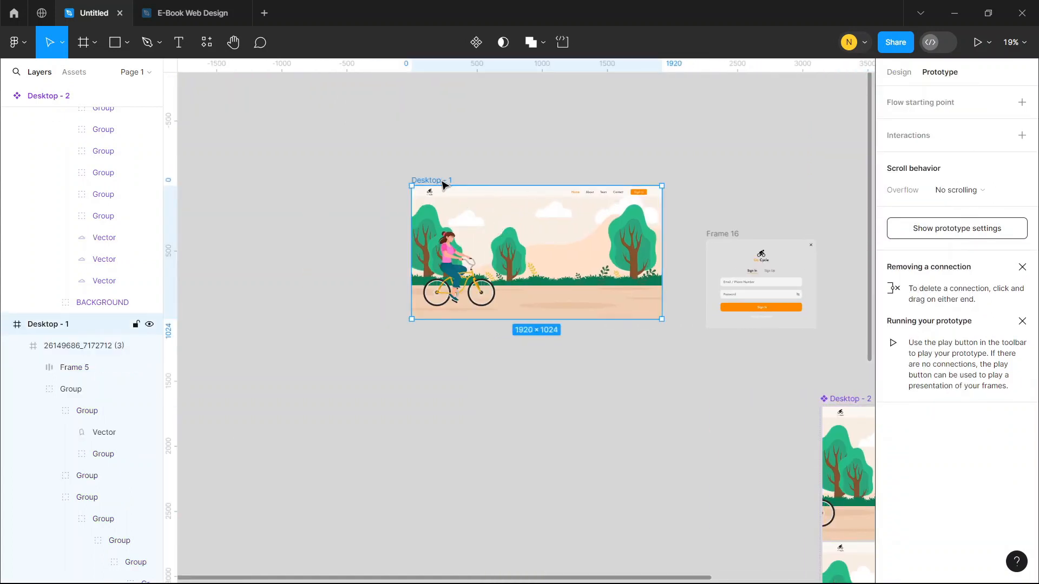
right_click(441, 181)
left_click(455, 174)
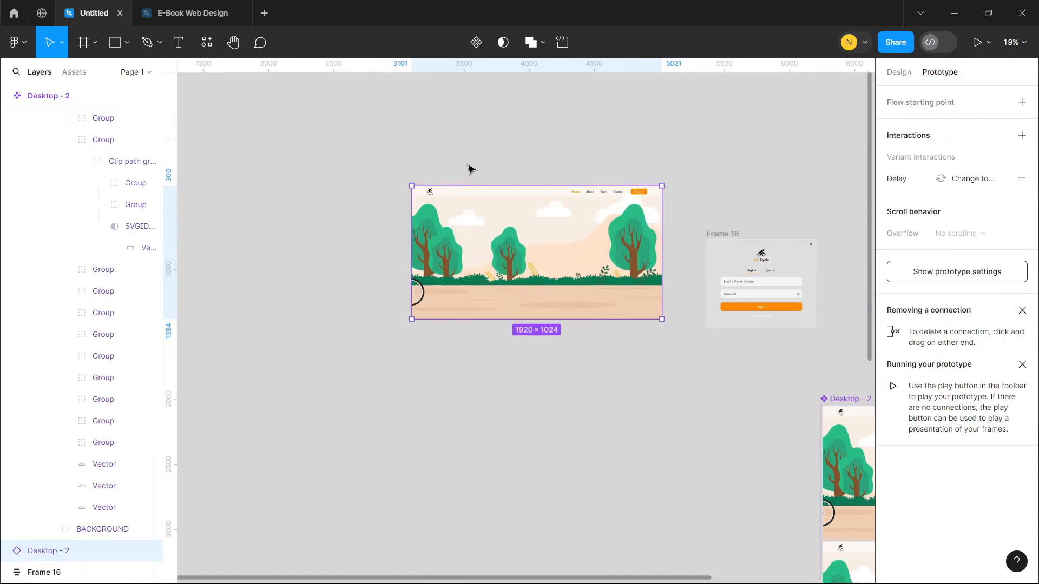
Wrap the pasted Desktop - 2 instance in a new frame using Frame selection
right_click(475, 221)
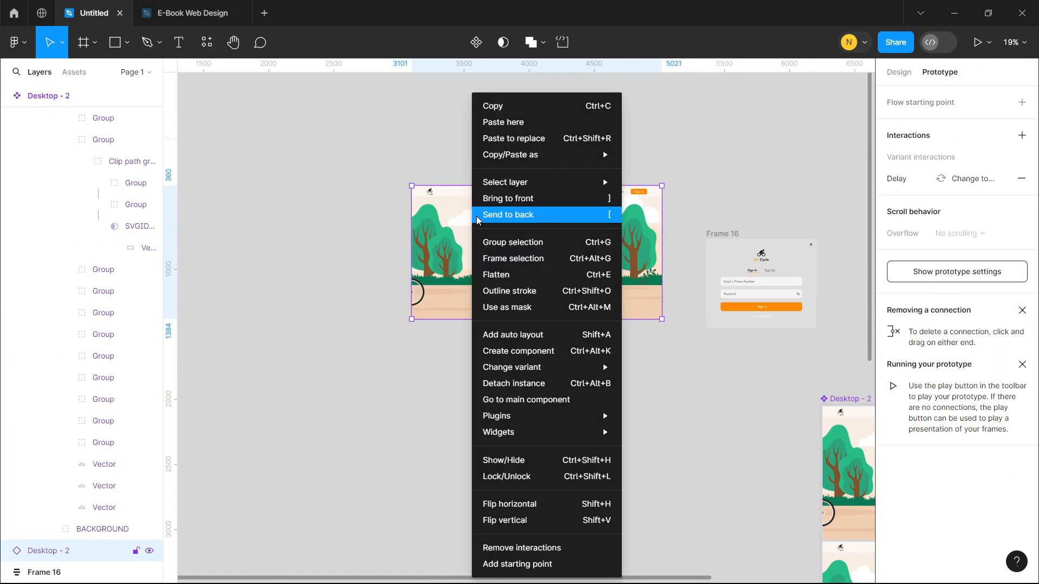
left_click(496, 260)
key("shift+2")
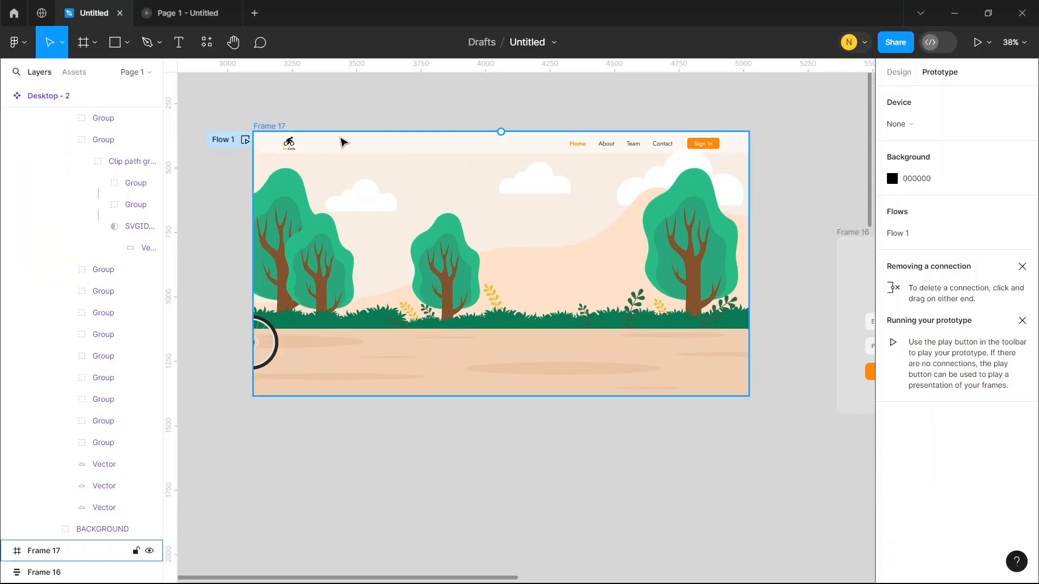
Duplicate Frame 17 and place the copy directly below the original
left_click(281, 126)
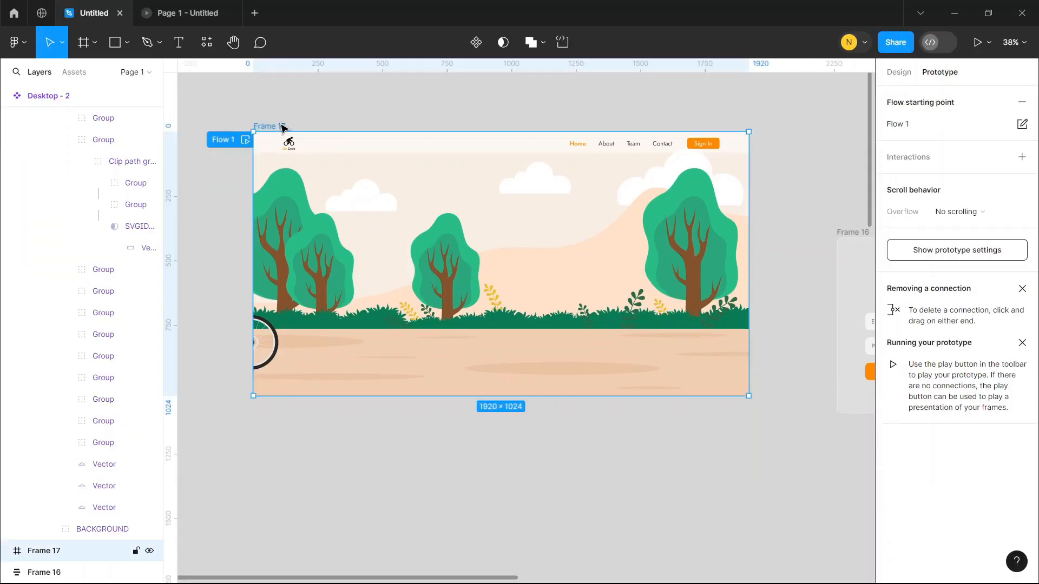
key("ctrl+d")
left_click(433, 204)
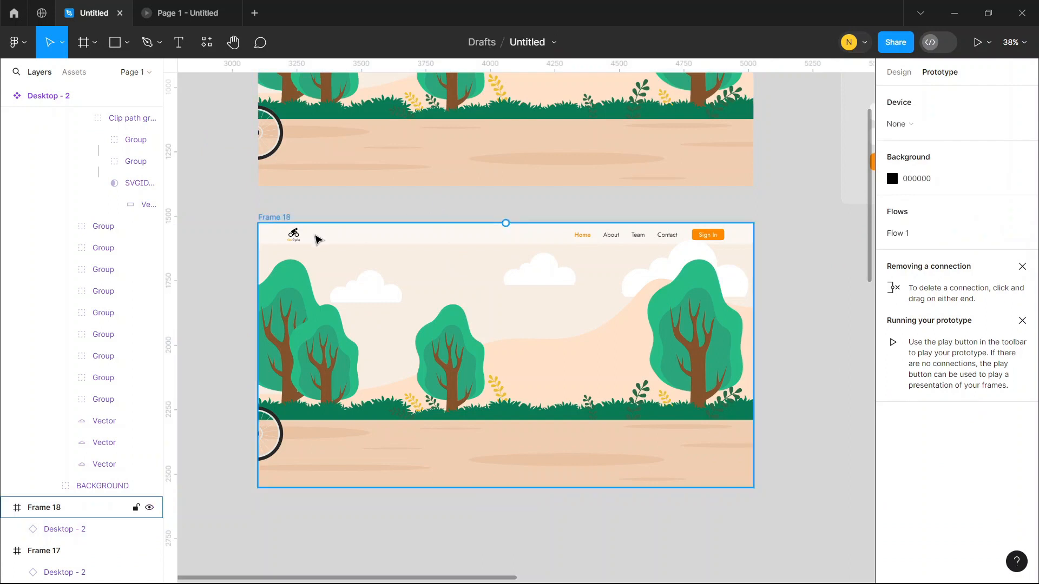
Draw a 1920 × 1024 rectangle inside Frame 18 that covers the whole frame
left_click(283, 218)
key("r")
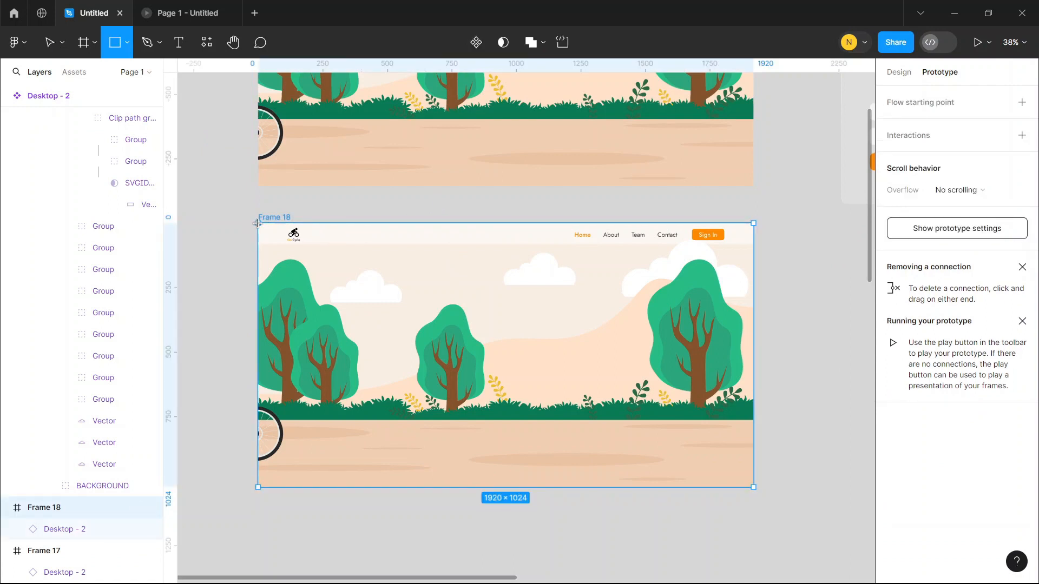
left_click_drag(258, 223, 752, 488)
Fill the rectangle covering Frame 18 with black (000000) at 20% opacity
left_click(899, 72)
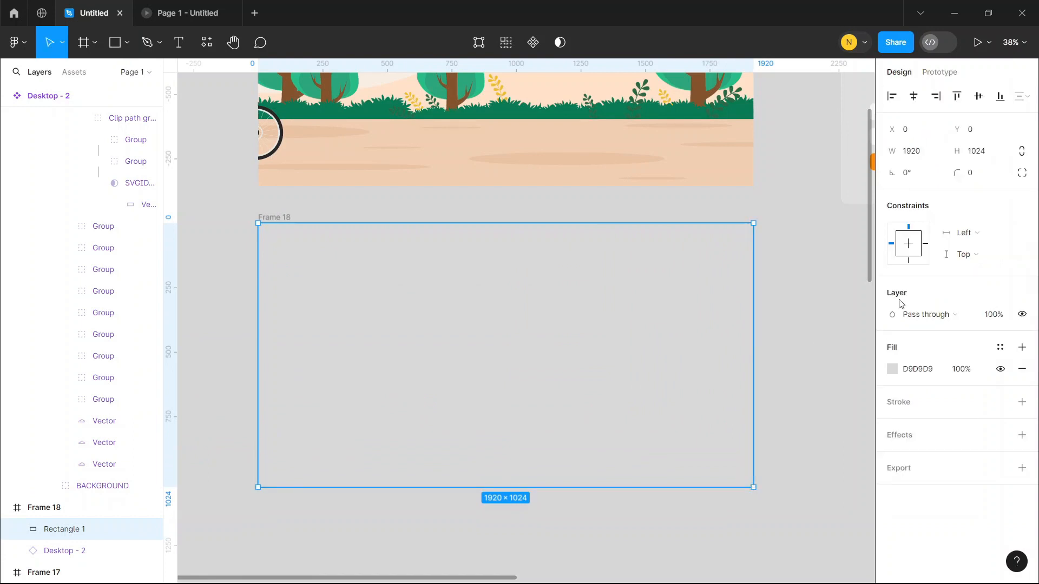
left_click(892, 369)
left_click_drag(859, 336, 714, 396)
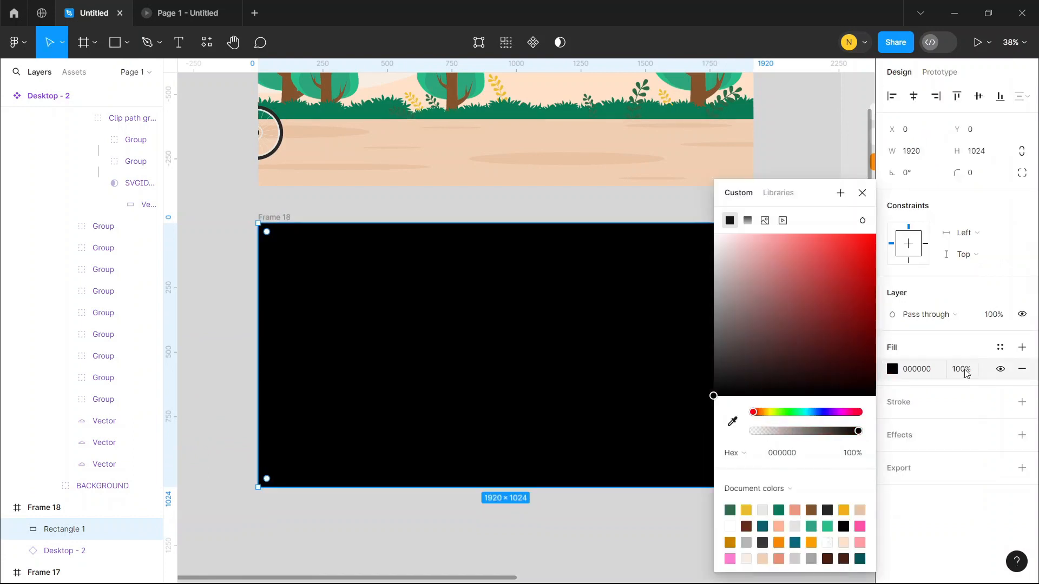
left_click(964, 369)
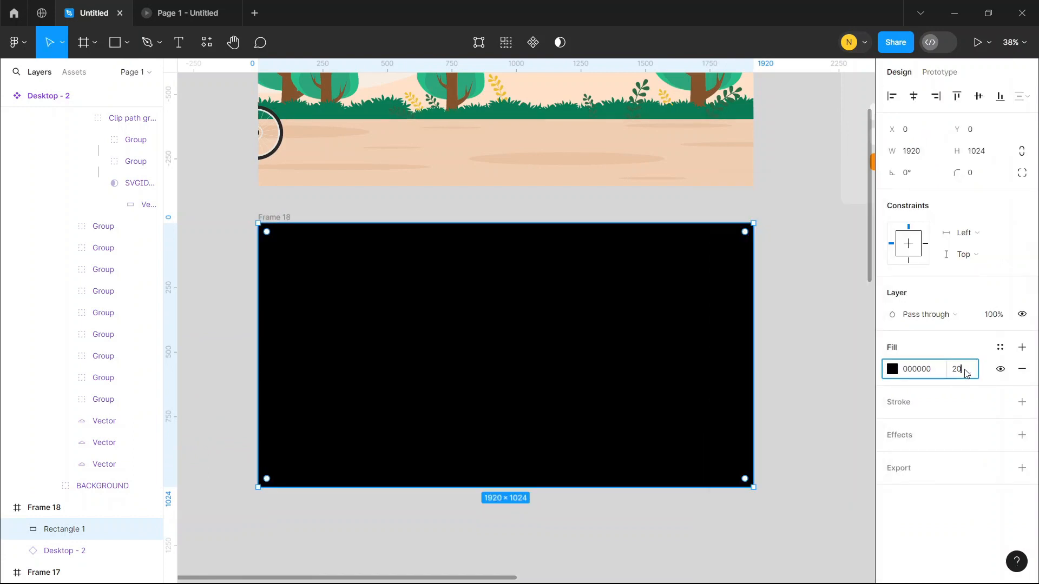
type("20")
key("Return")
key("Escape")
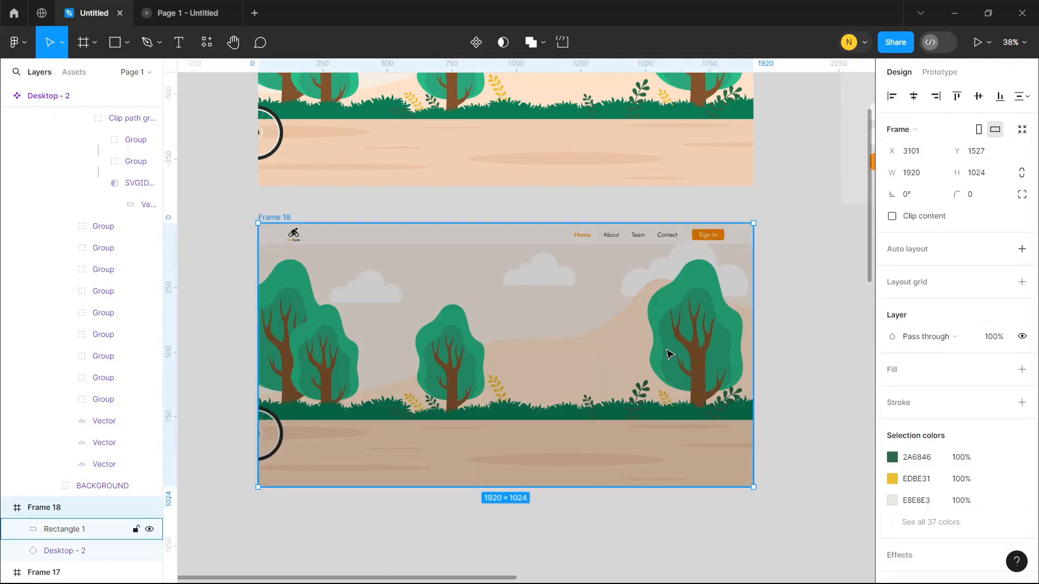
Select Frame 18's black overlay rectangle and set its fill opacity to 10%
left_click(97, 528)
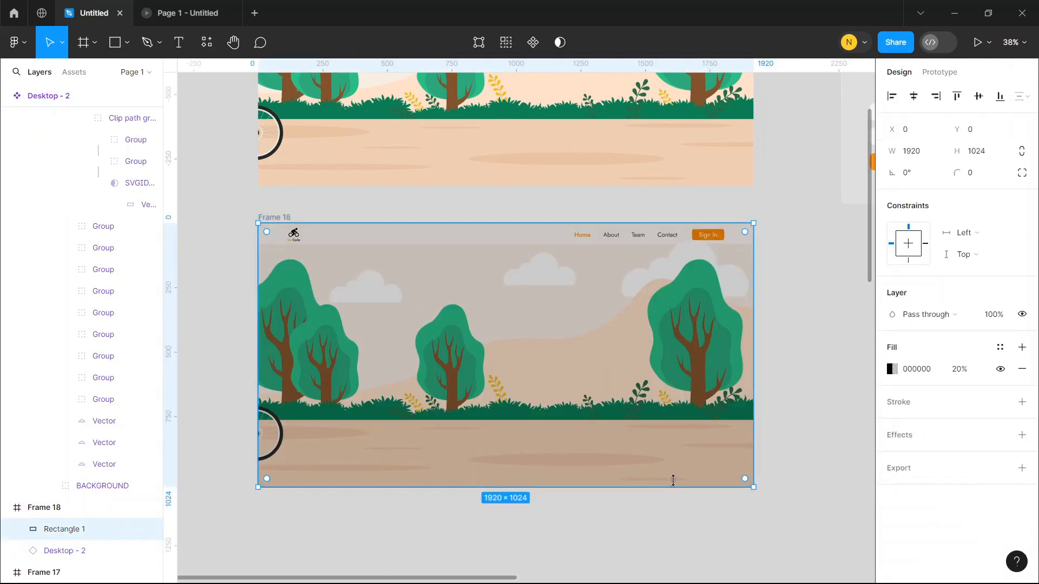
left_click(964, 369)
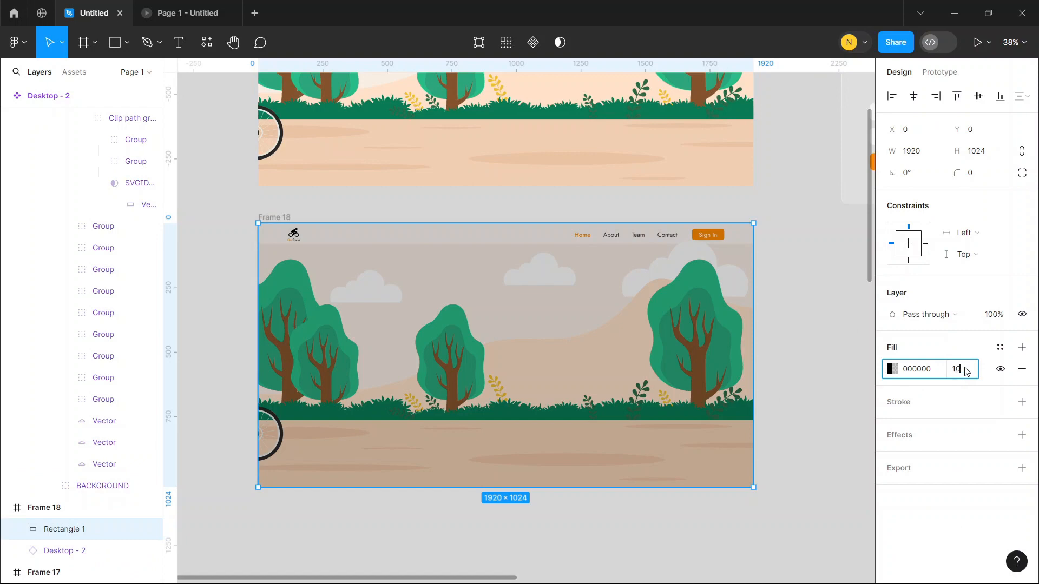
left_click(840, 296)
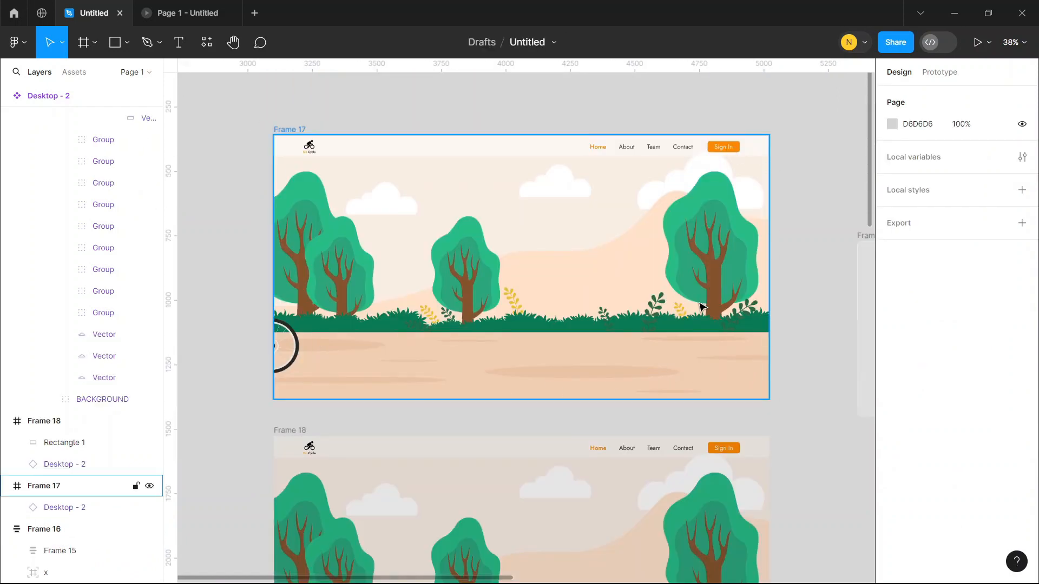
Move the sign-in form, Frame 16, onto the dimmed page in Frame 18 and centre it horizontally
scroll(701, 307, "down", 5)
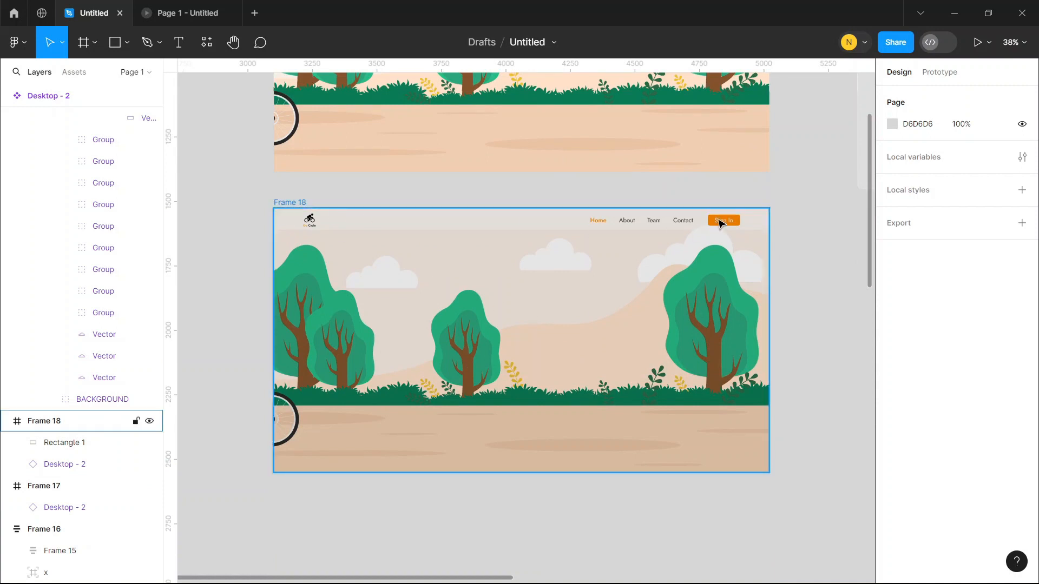
scroll(626, 144, "up", 1)
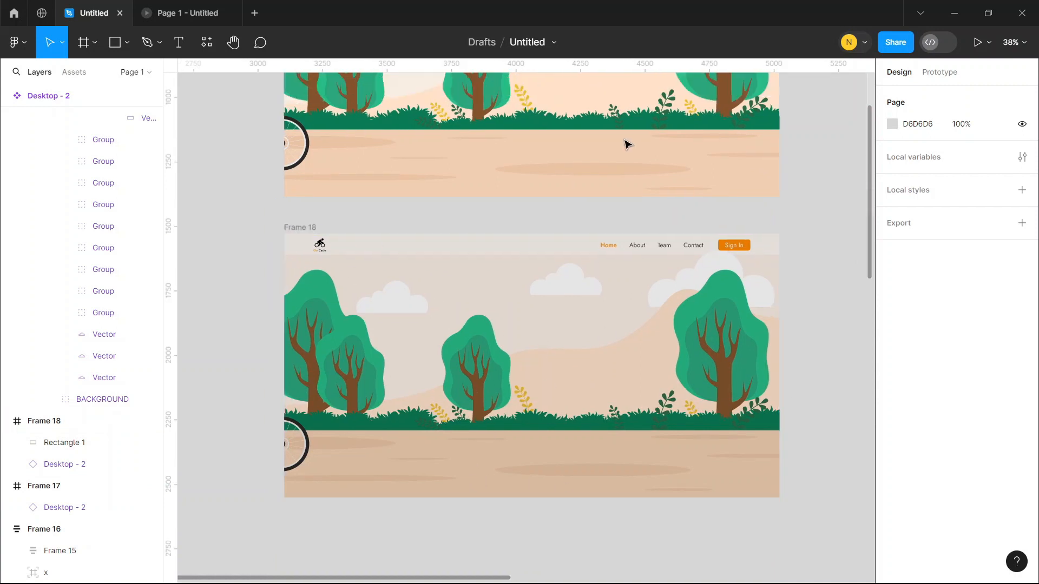
scroll(626, 144, "right", 5)
scroll(627, 144, "up", 3)
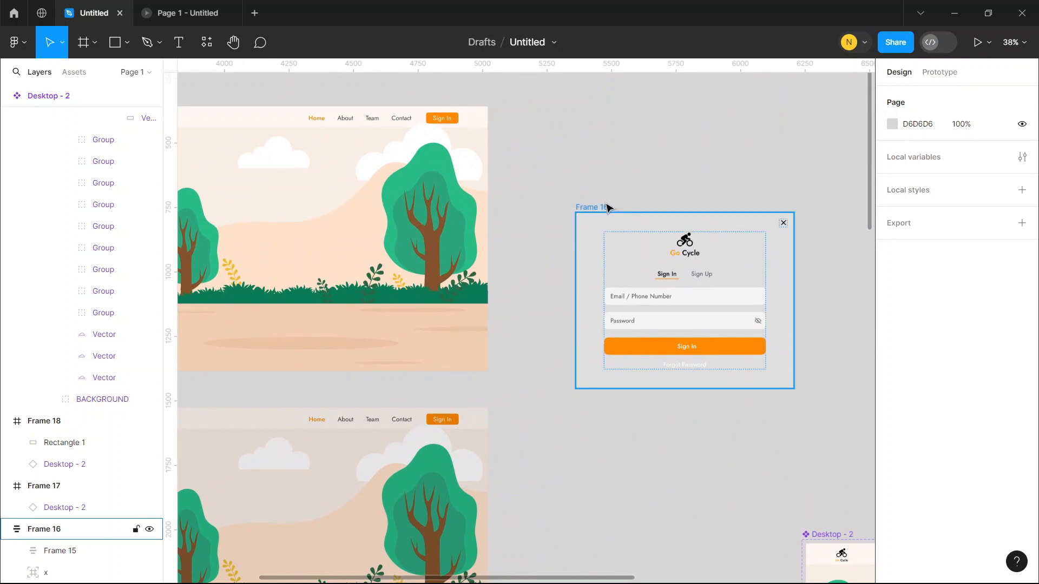
left_click(606, 206)
left_click_drag(631, 247, 388, 371)
scroll(511, 426, "left", 4)
scroll(511, 426, "down", 2)
scroll(510, 426, "down", 1)
left_click(909, 99)
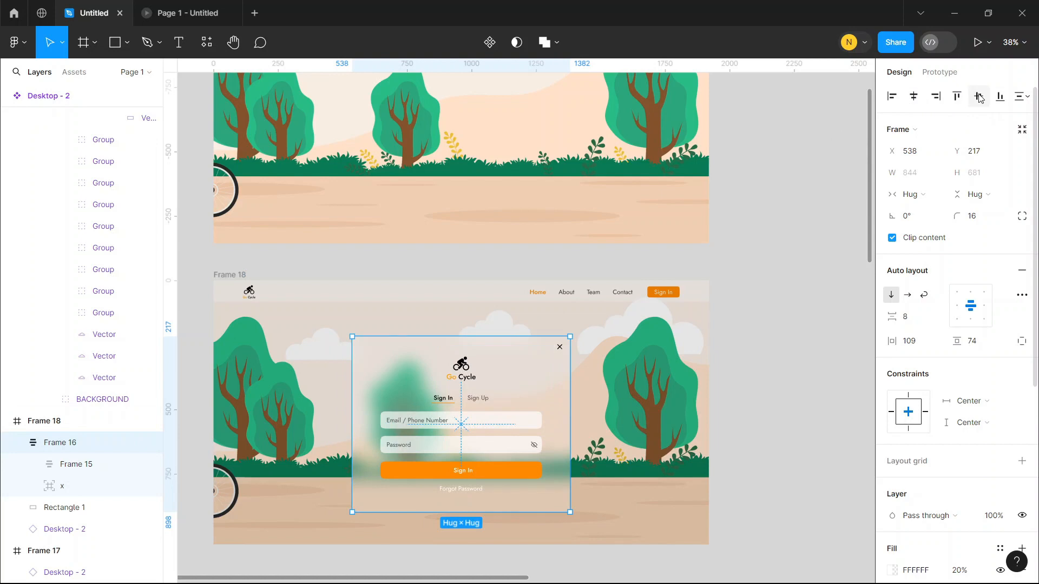
Centre the sign-in form, Frame 16, vertically in Frame 18 and check its background blur setting
left_click(979, 97)
scroll(610, 292, "down", 1)
scroll(610, 293, "left", 2)
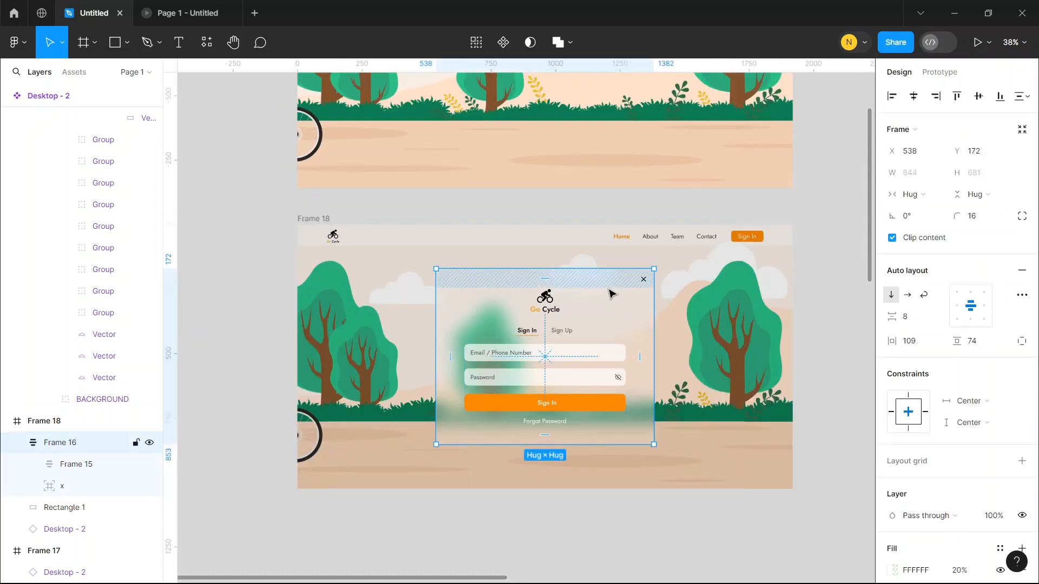
scroll(952, 379, "down", 5)
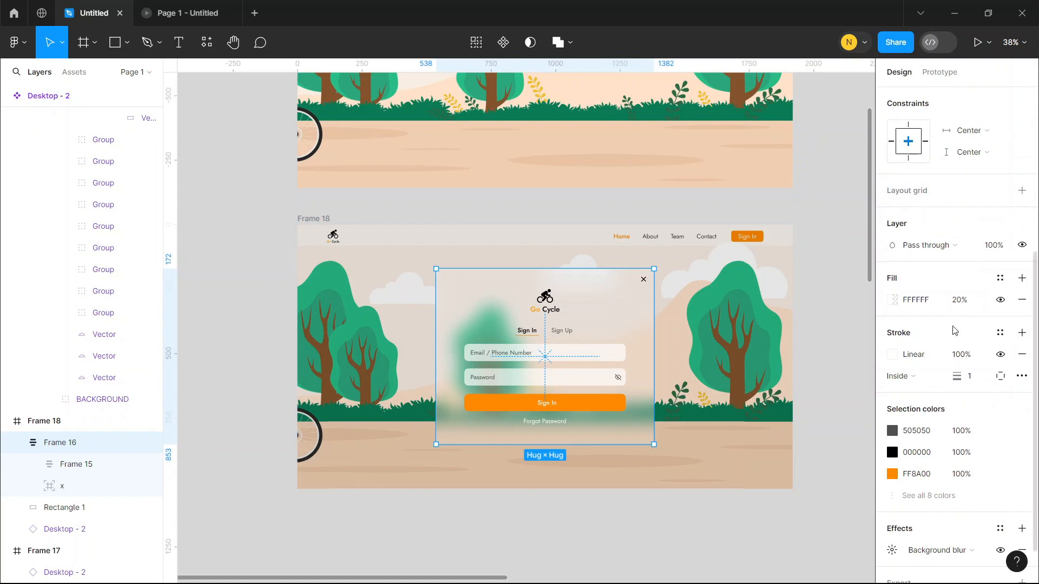
scroll(955, 331, "down", 1)
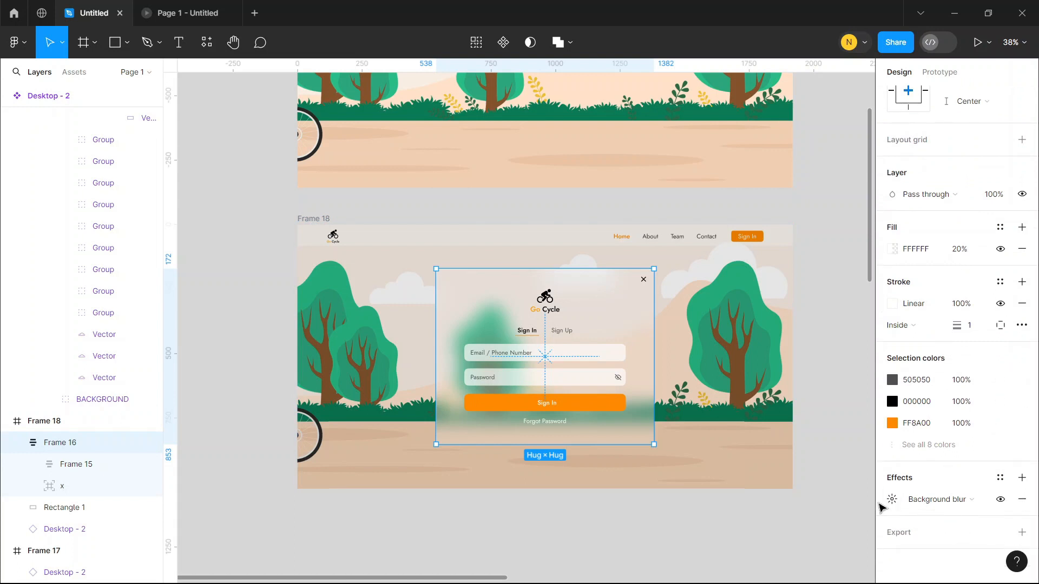
left_click(892, 500)
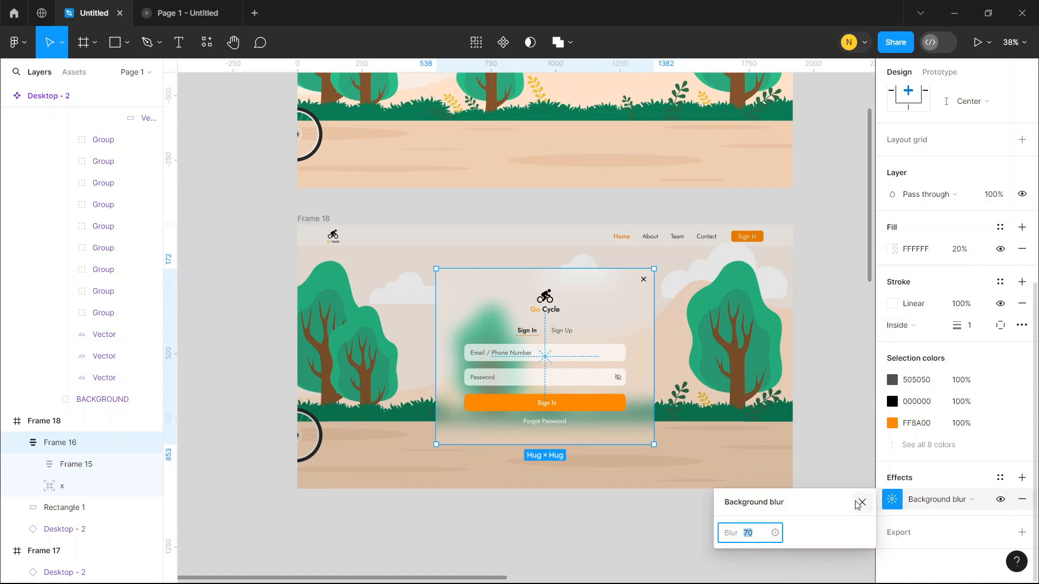
left_click(831, 380)
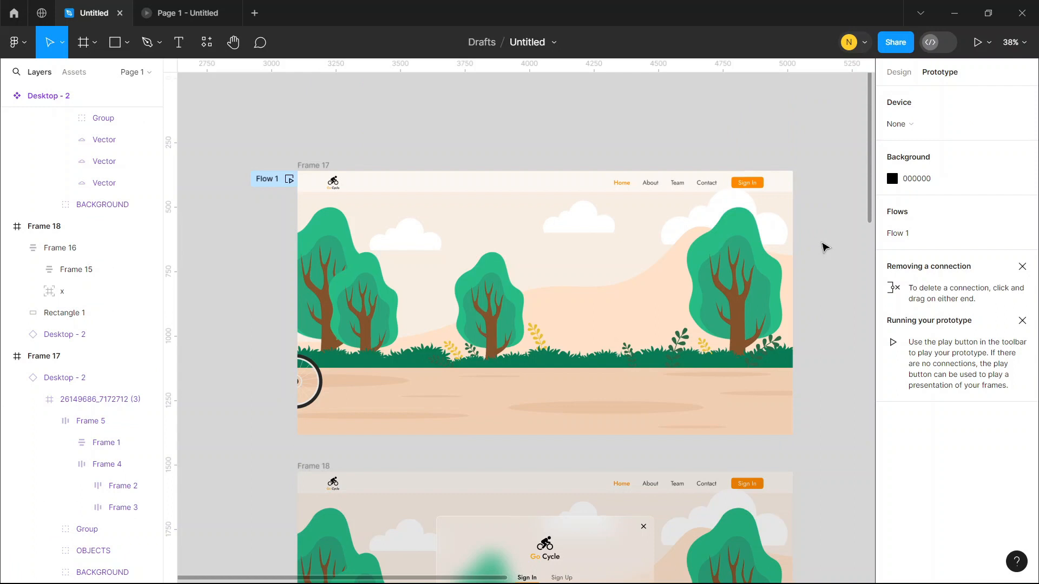
Add a prototype connection from the Sign In button in Frame 17's header that navigates to Frame 18 on click
left_click(756, 187)
double_click(756, 187)
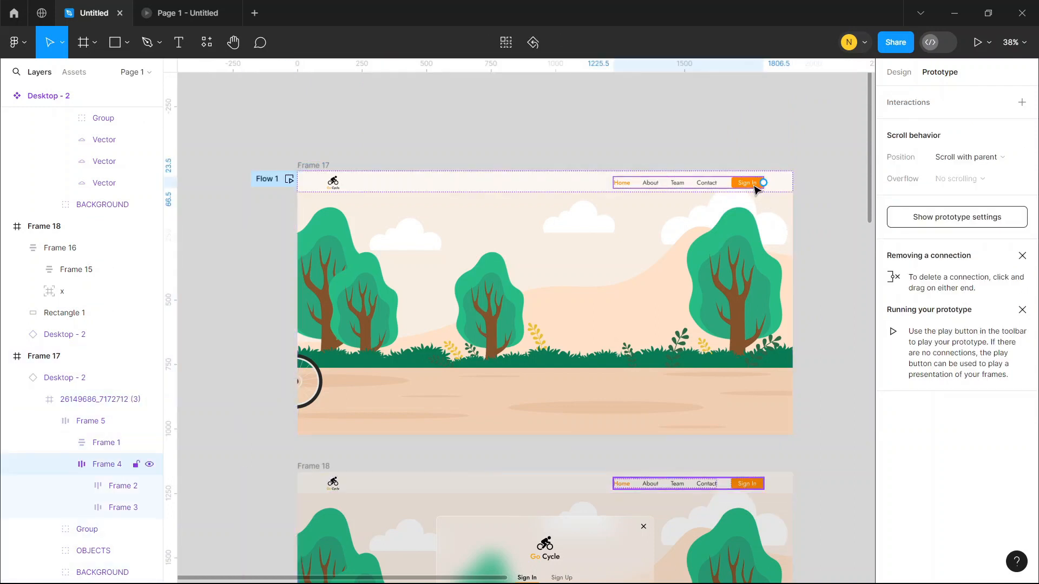
double_click(756, 187)
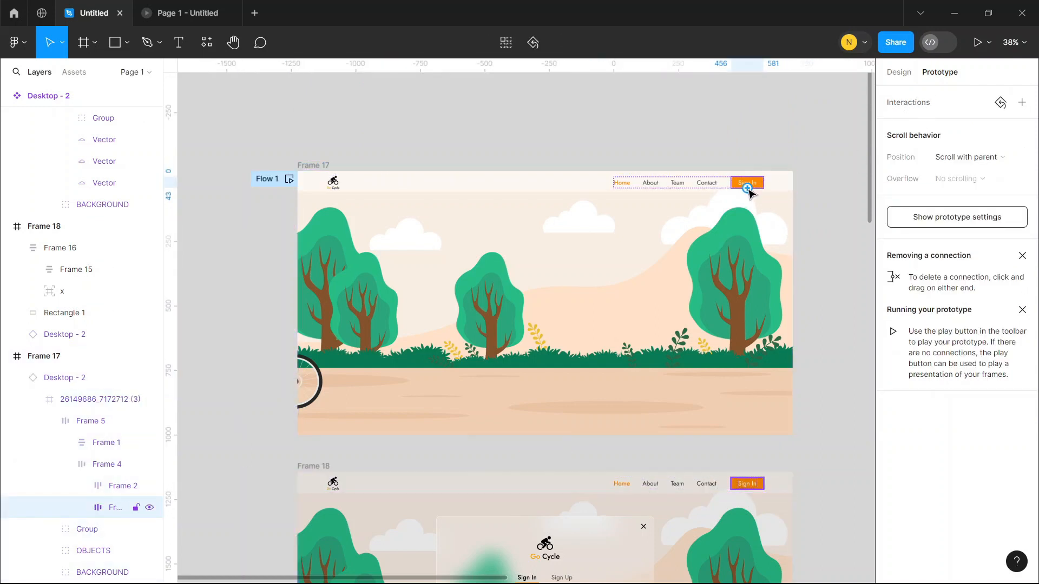
left_click_drag(747, 187, 565, 481)
scroll(577, 445, "down", 3)
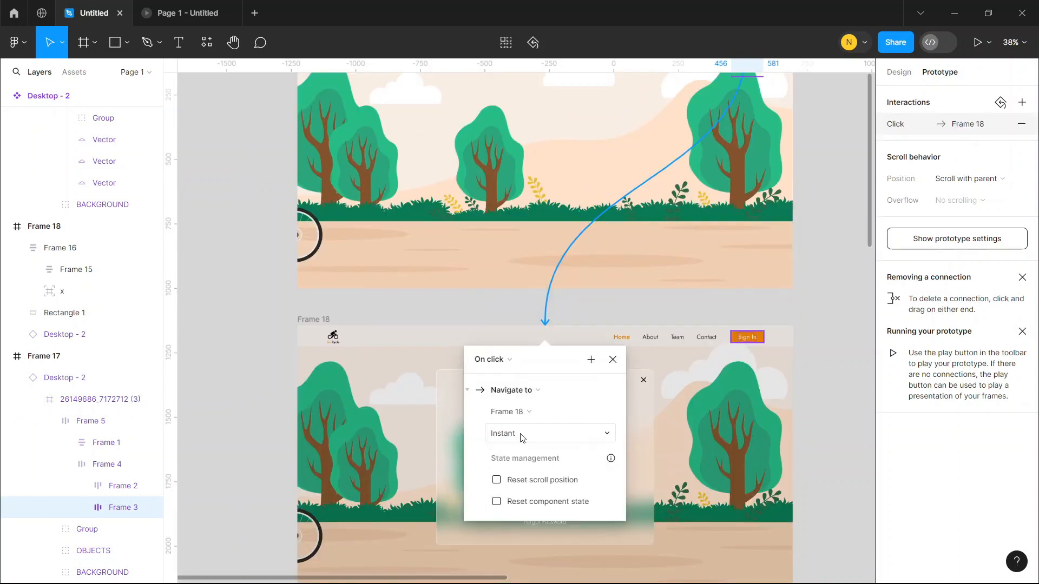
left_click(428, 316)
Preview Flow 1 and test the header's Sign In button in the running prototype
scroll(427, 317, "up", 3)
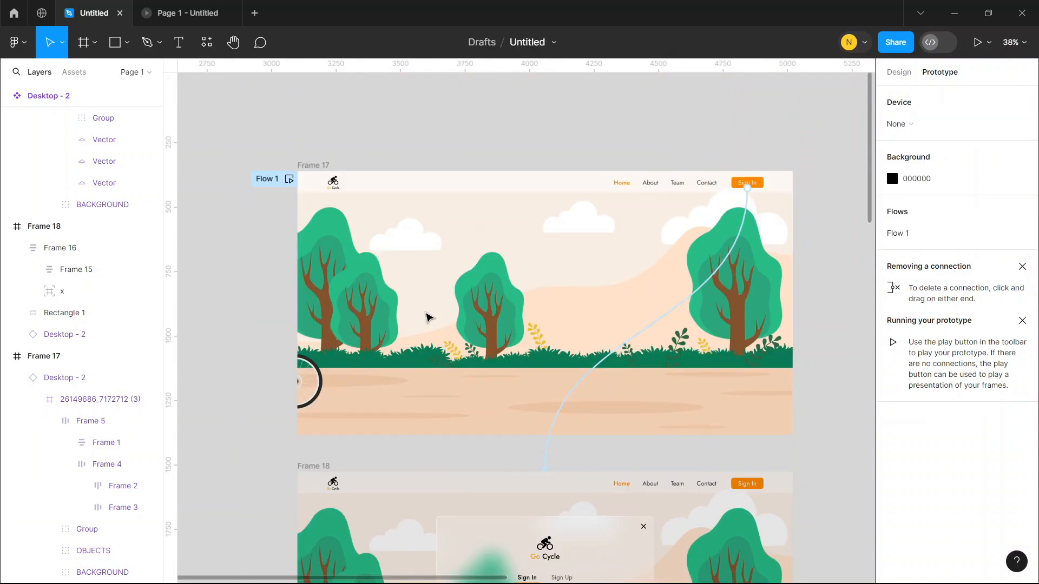
left_click(289, 179)
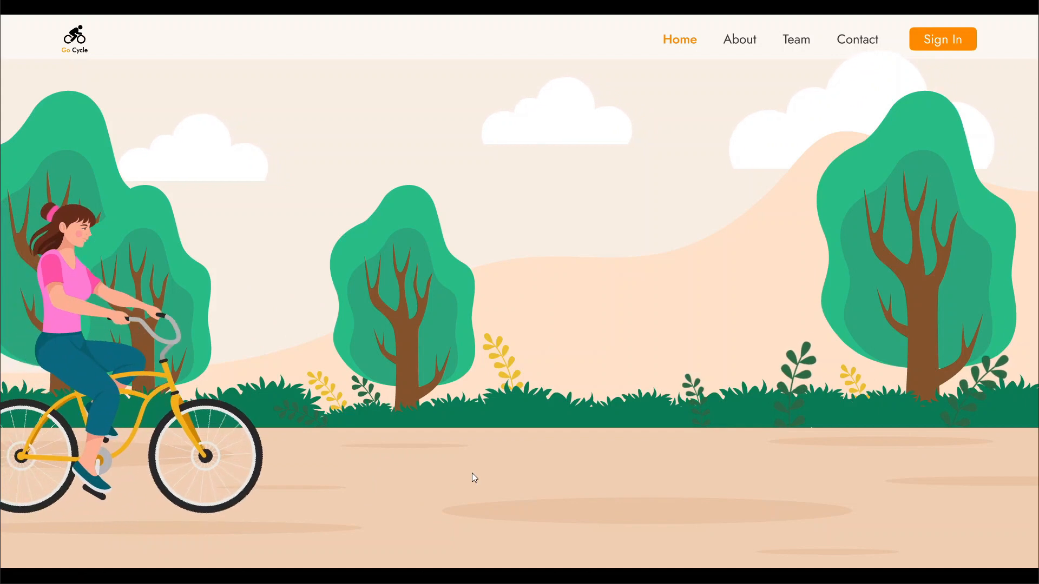
left_click(923, 48)
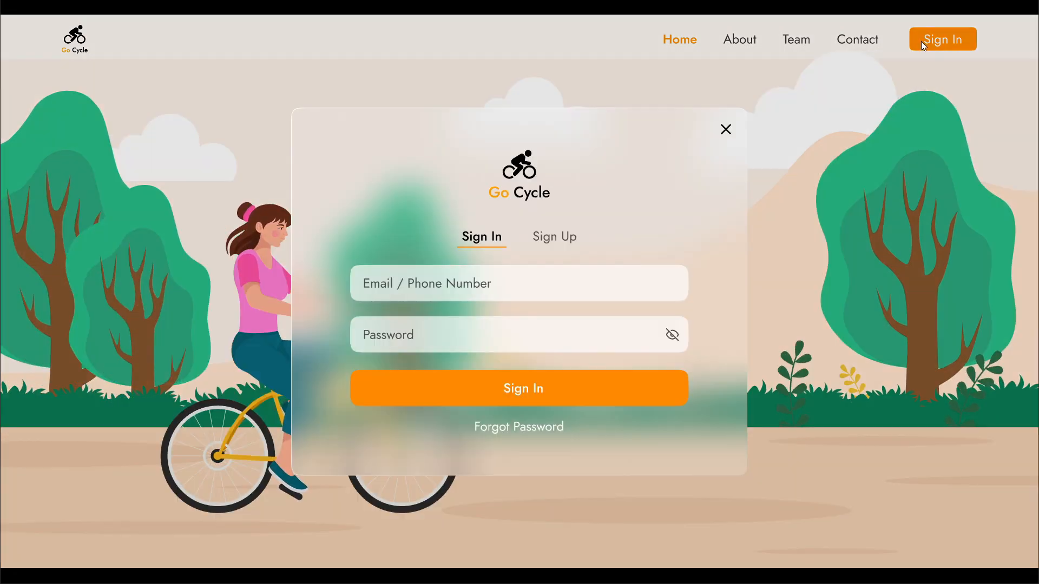